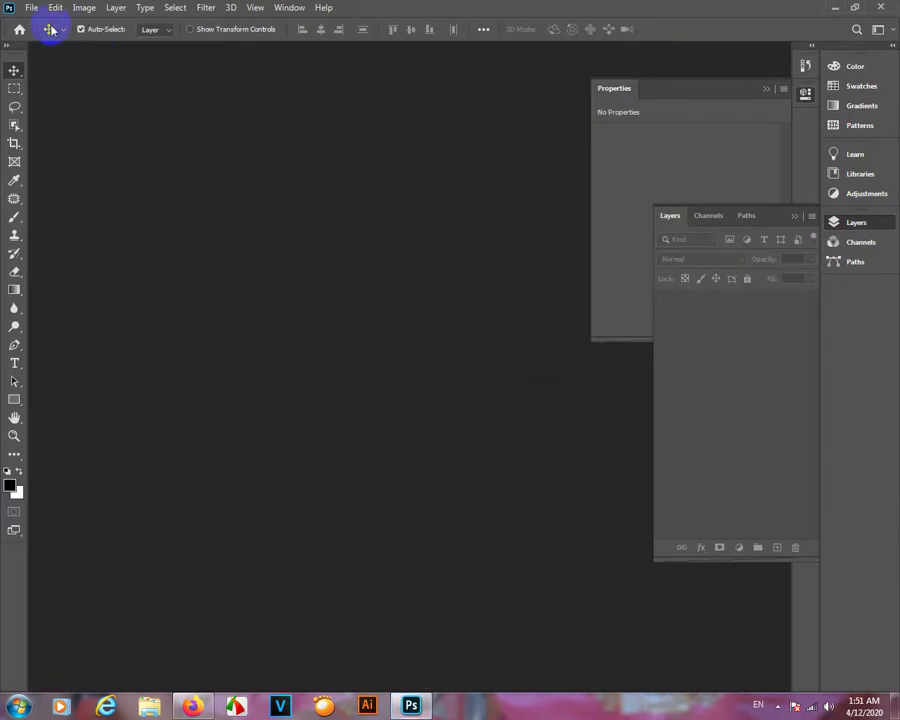
- Open img083.jpg from the B&W folder with File > Open As
click(31, 8)
click(50, 37)
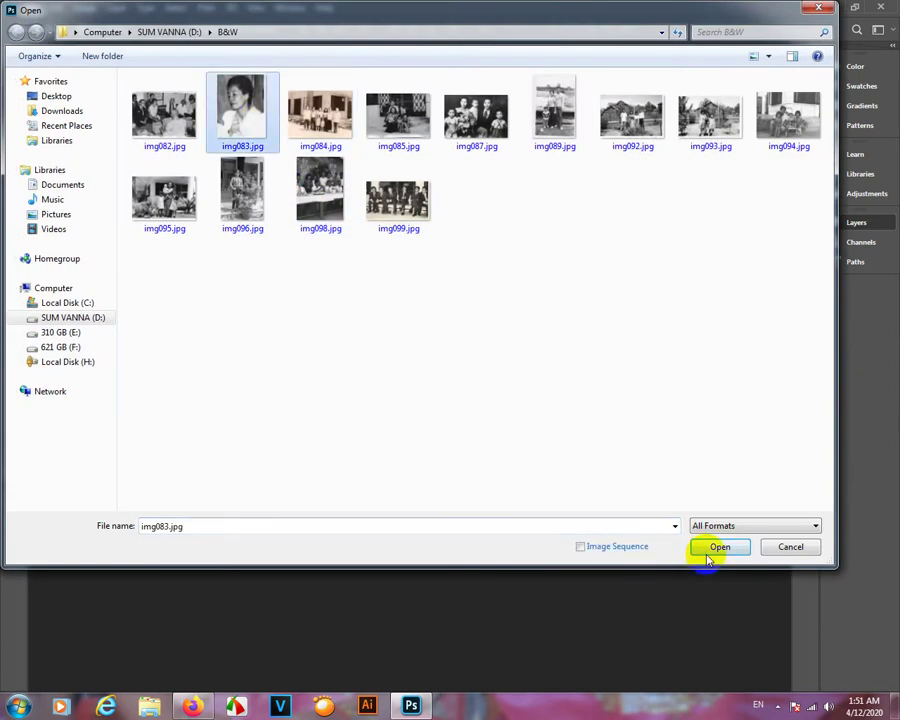
click(708, 558)
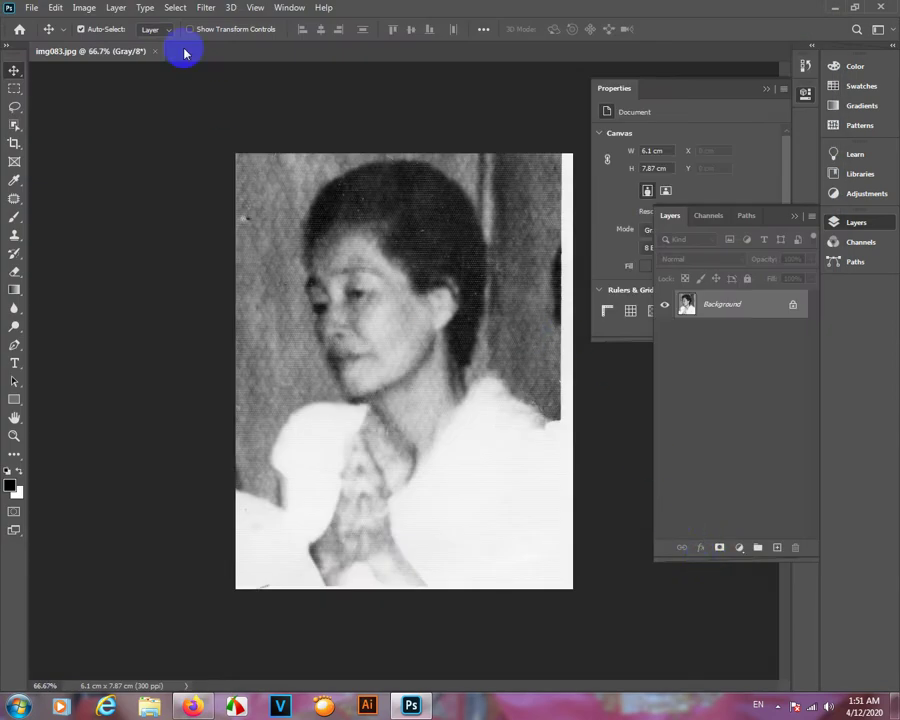
- Convert the portrait to RGB Color and copy the background into a new Layer 1
click(83, 8)
mouse_move(120, 23)
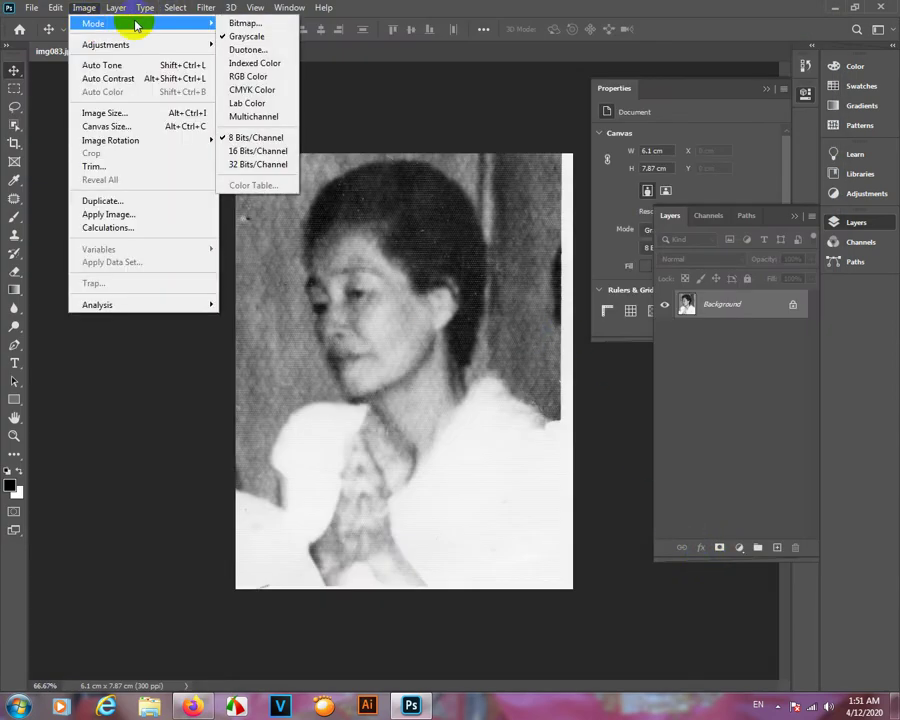
click(270, 82)
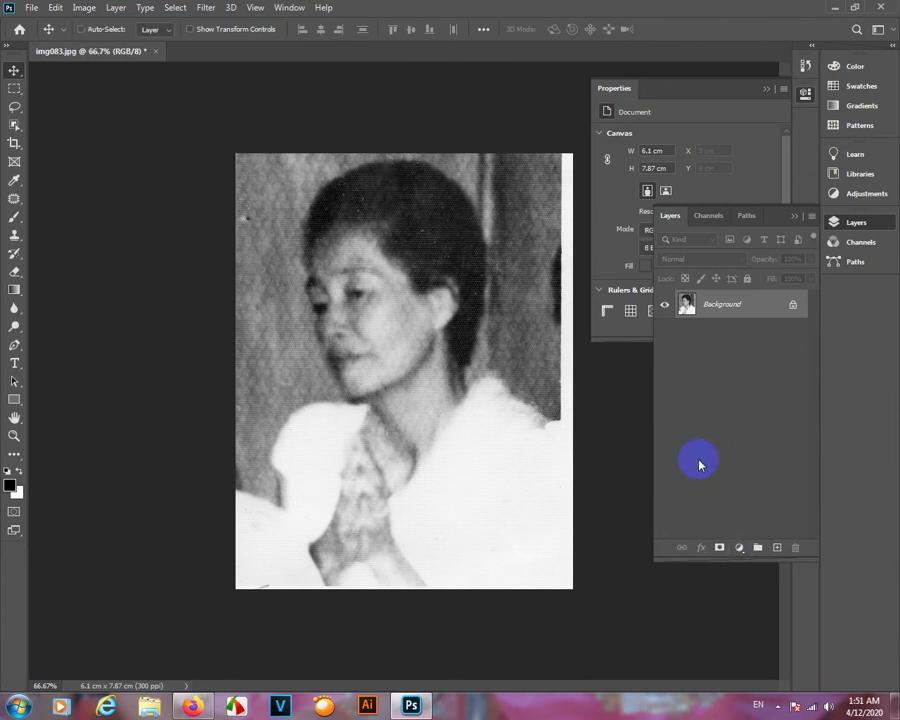
click(116, 8)
mouse_move(124, 23)
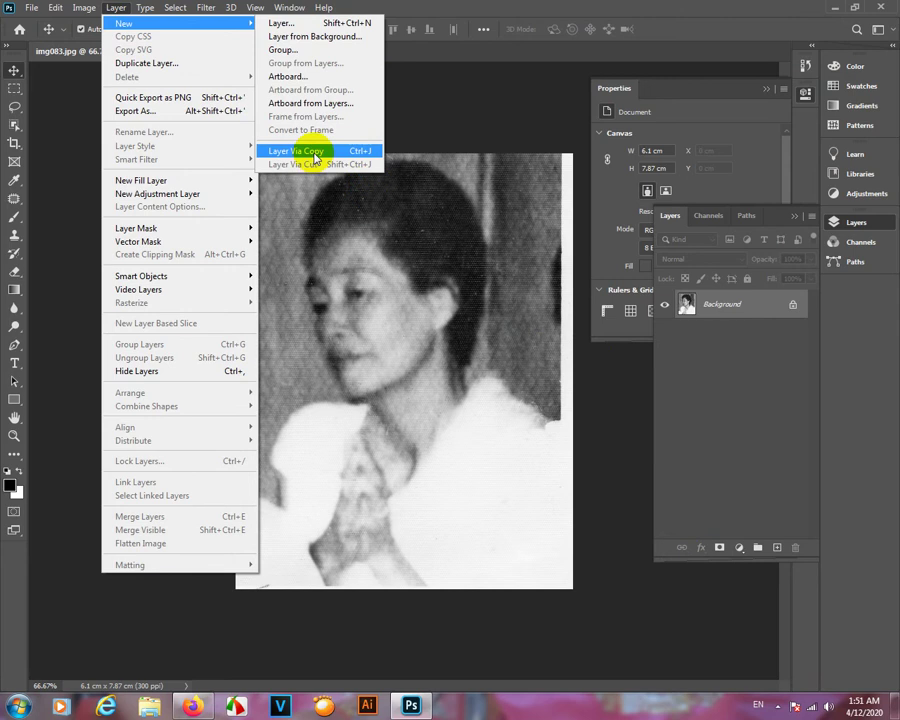
click(314, 157)
click(740, 548)
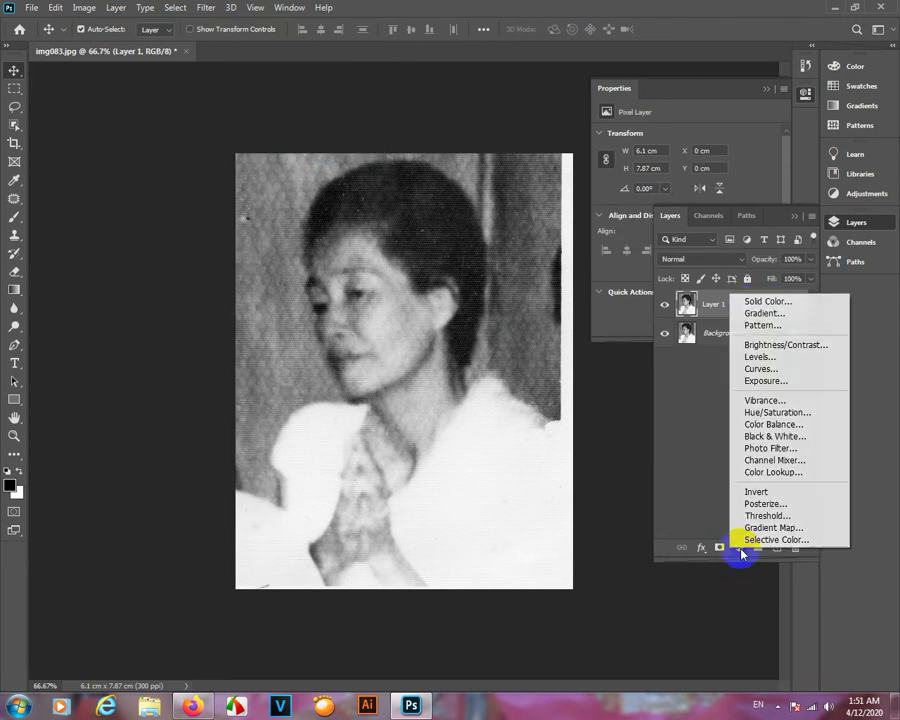
- Add a Solid Color fill layer in dark brown (38230b) above Layer 1
click(735, 573)
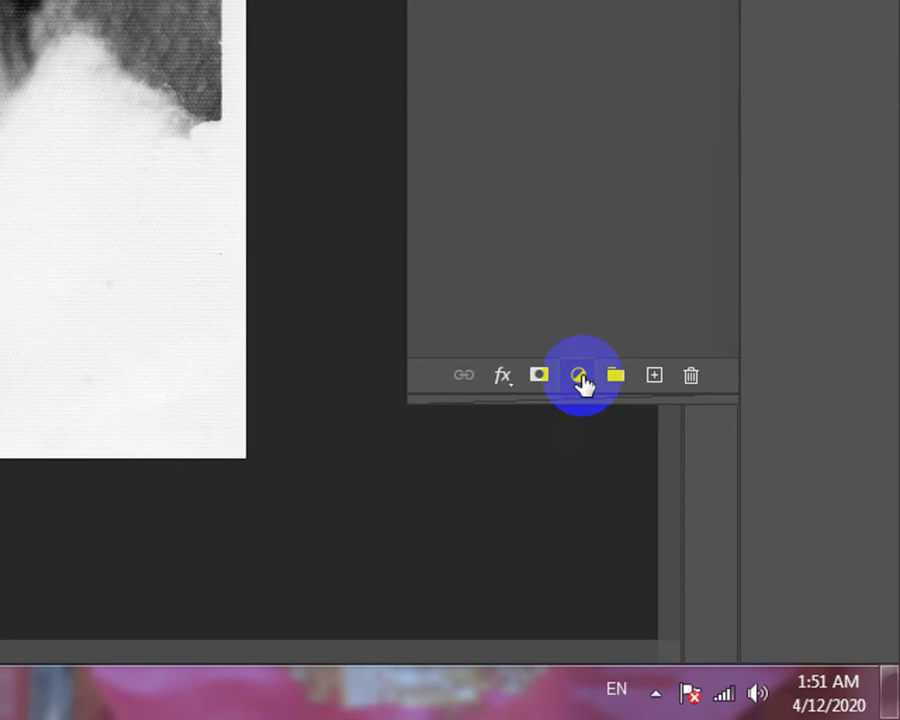
click(739, 548)
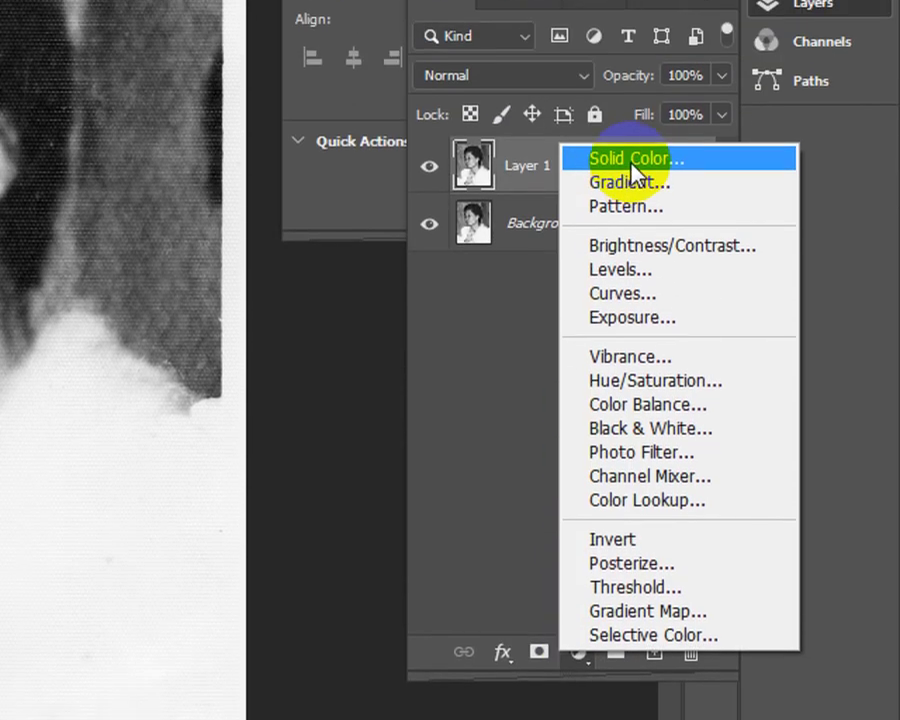
click(631, 180)
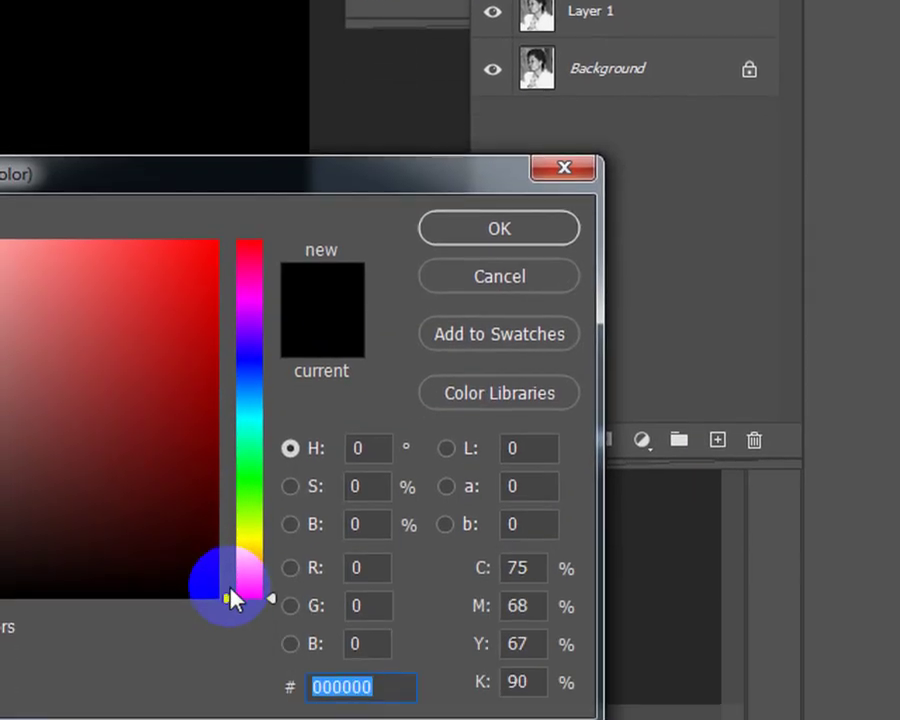
drag(228, 695, 228, 663)
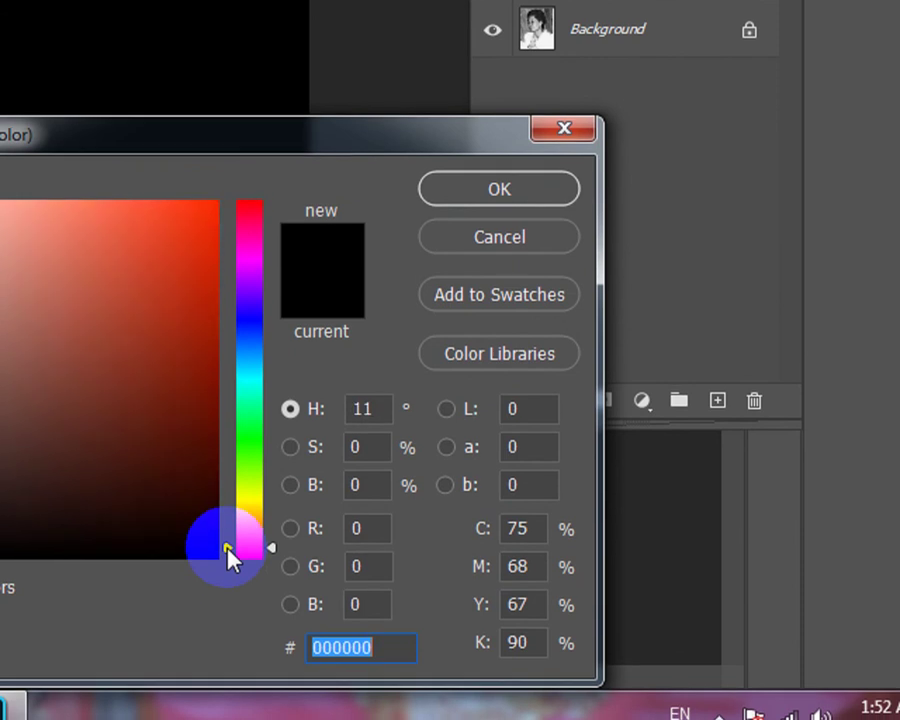
click(209, 468)
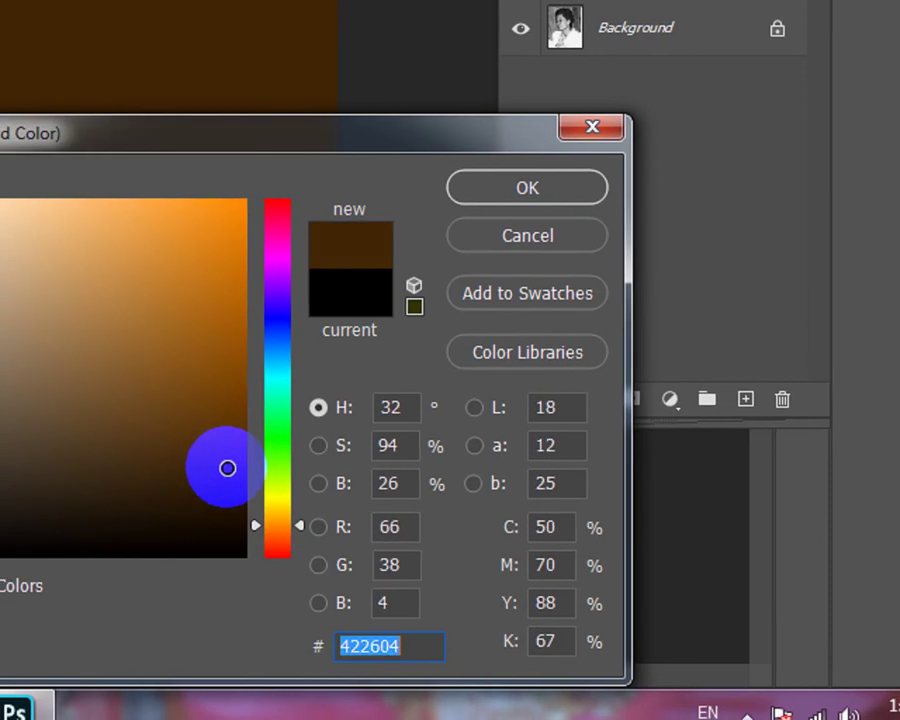
drag(209, 468, 144, 484)
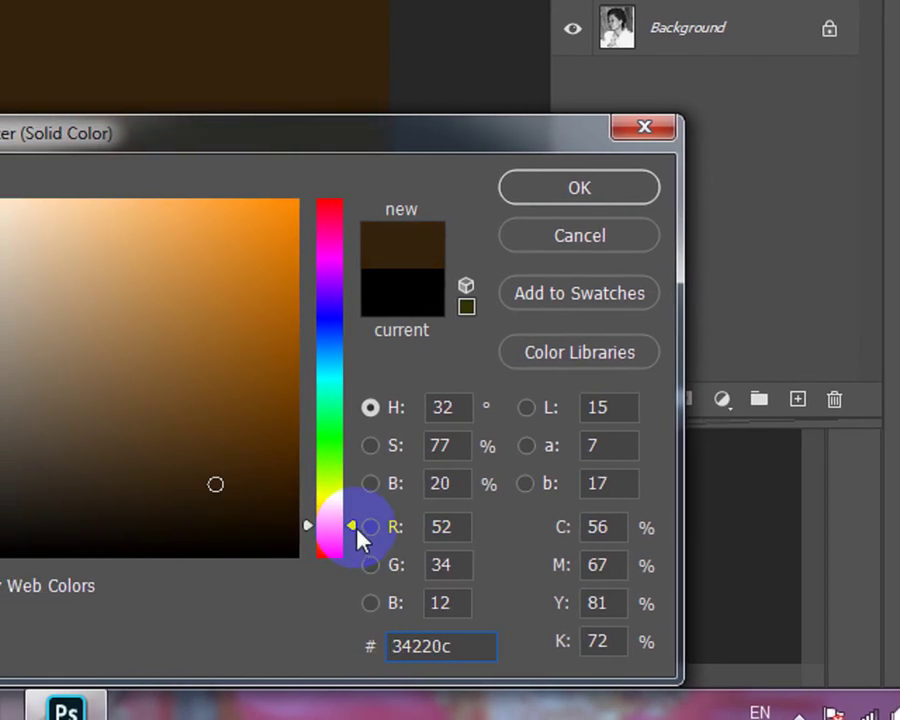
drag(338, 526, 346, 530)
drag(216, 483, 233, 479)
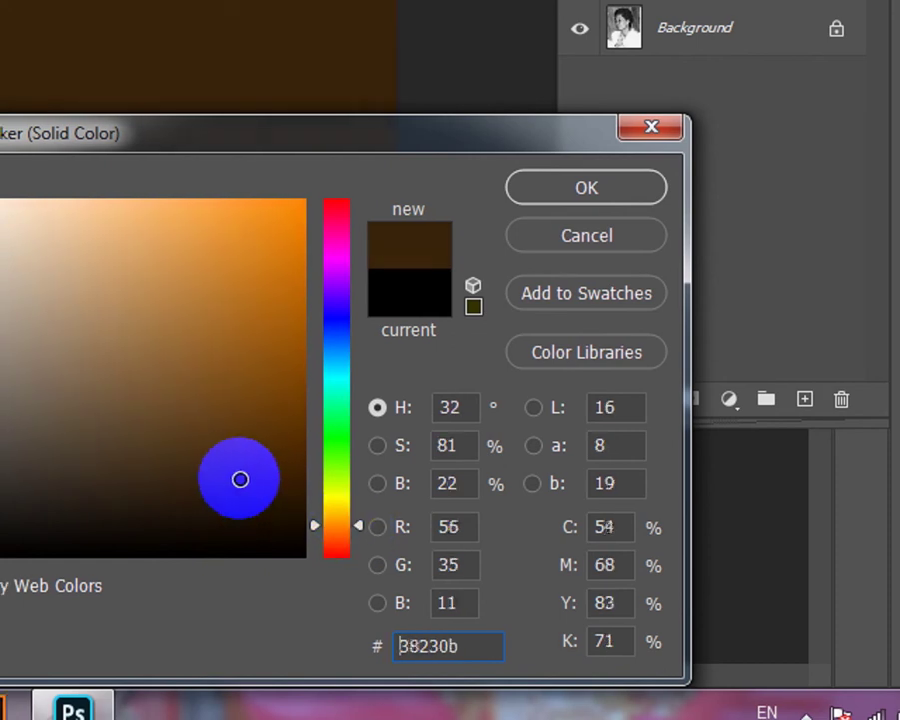
click(622, 192)
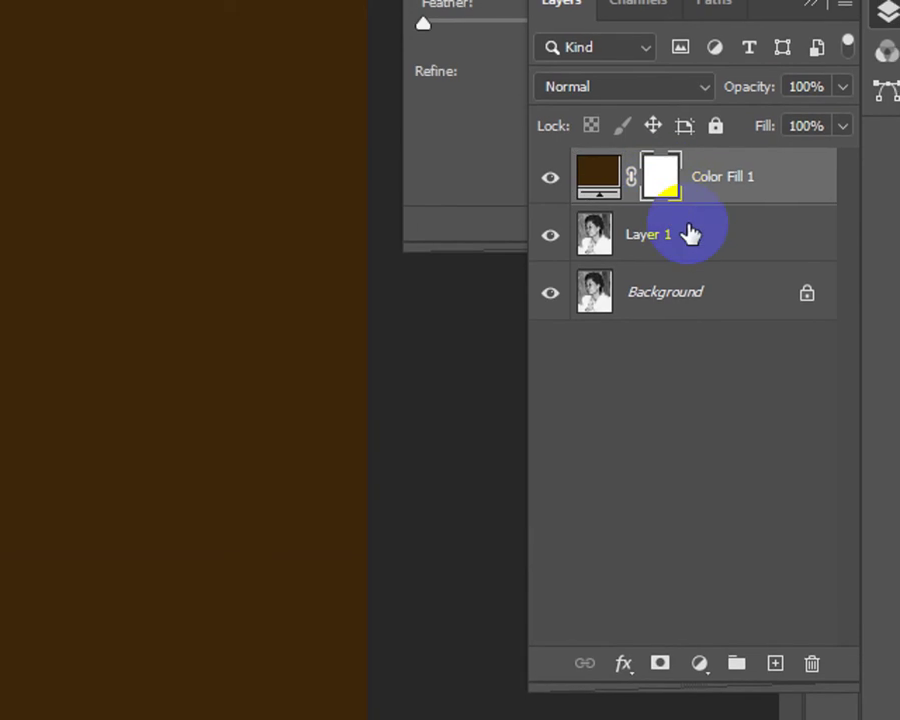
- Invert the Color Fill 1 mask to hide the brown, reset default colours, and pick the Brush
click(226, 16)
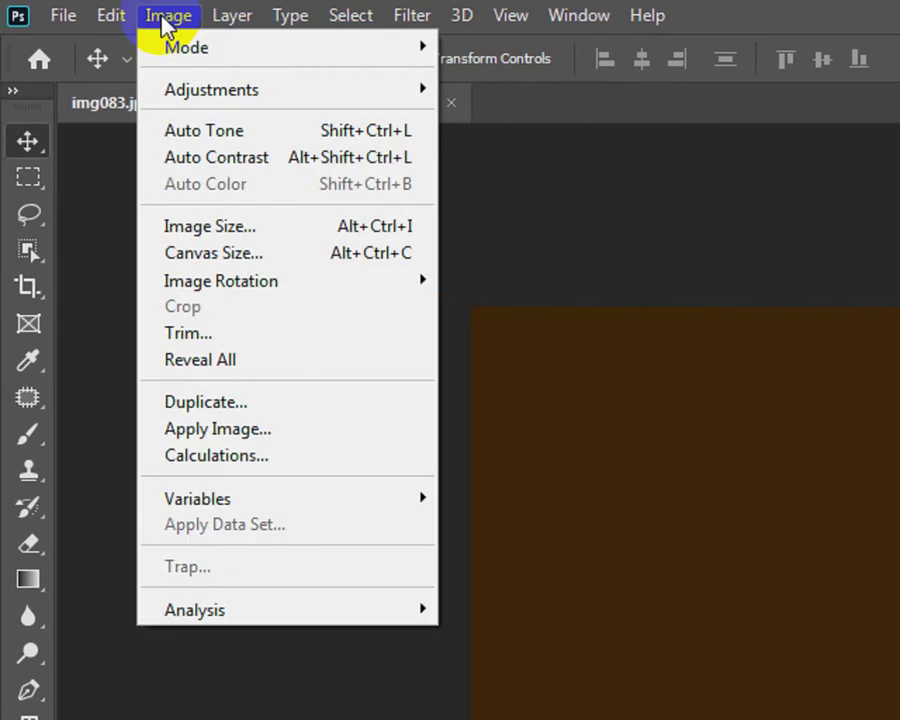
mouse_move(212, 89)
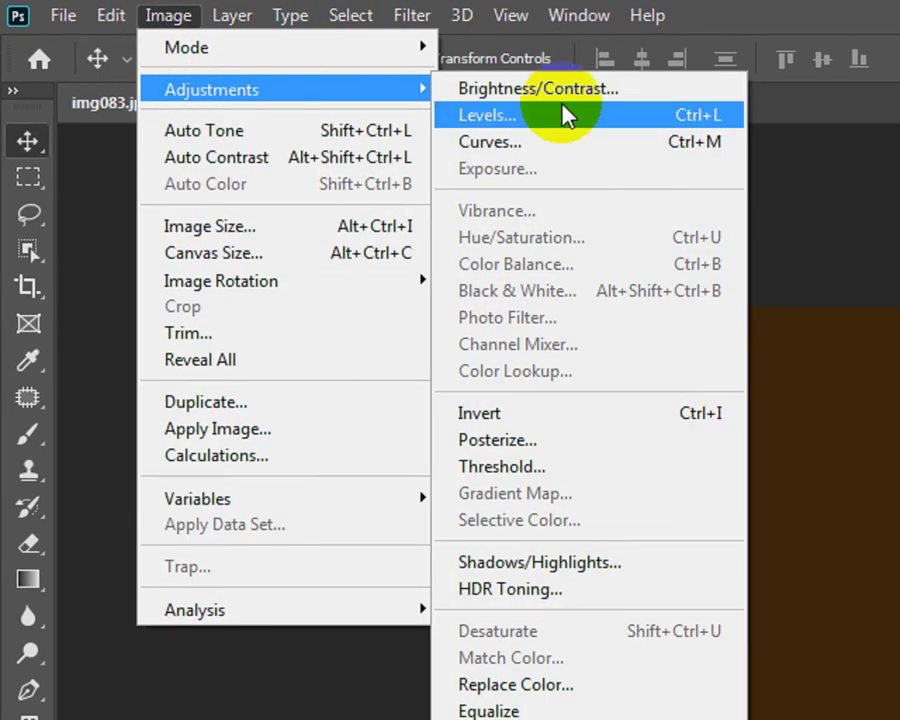
click(681, 415)
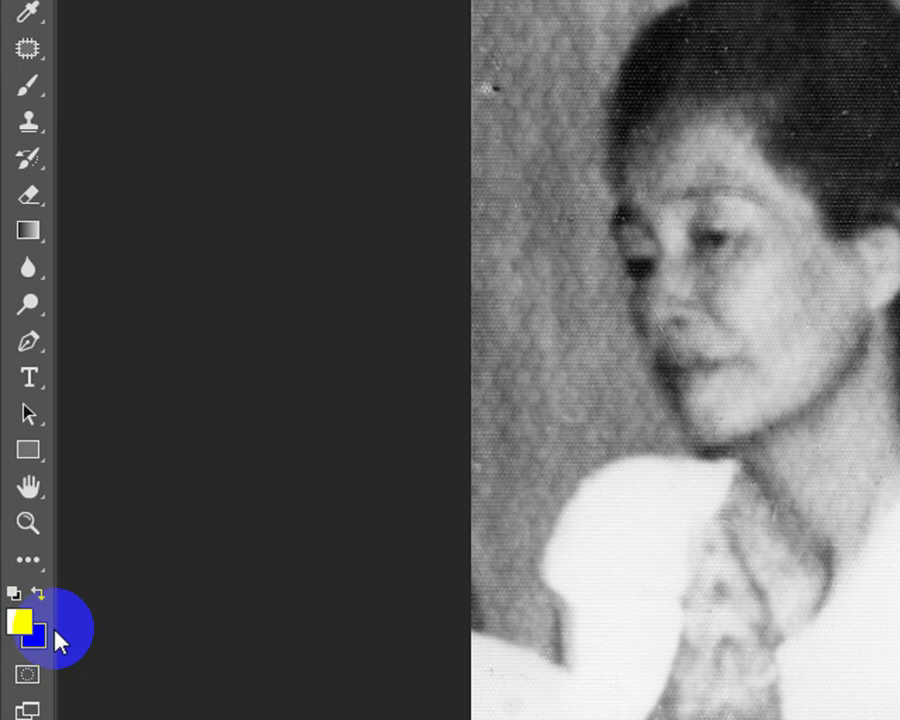
key(d)
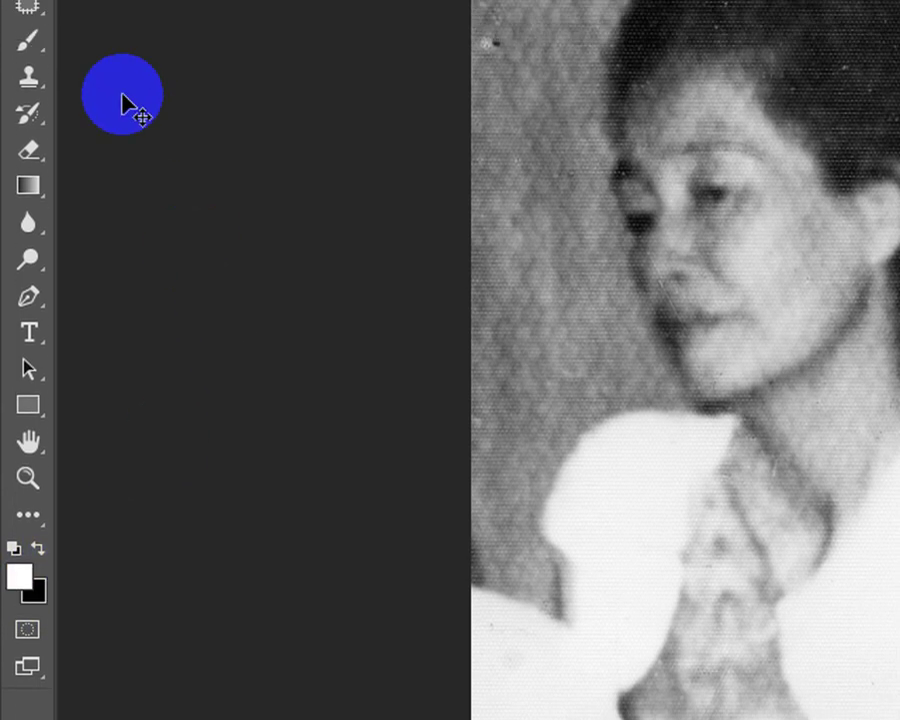
click(26, 185)
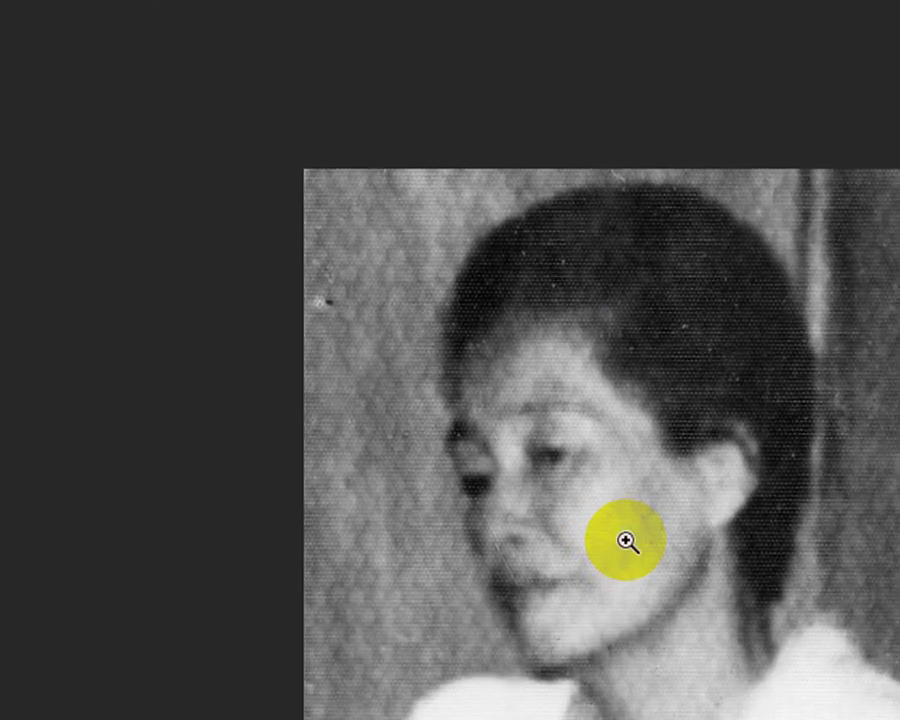
- Zoom into the woman's face and paint the brown back along the forehead
click(627, 541)
mouse_move(626, 352)
mouse_down()
mouse_move(700, 610)
mouse_move(755, 470)
mouse_up()
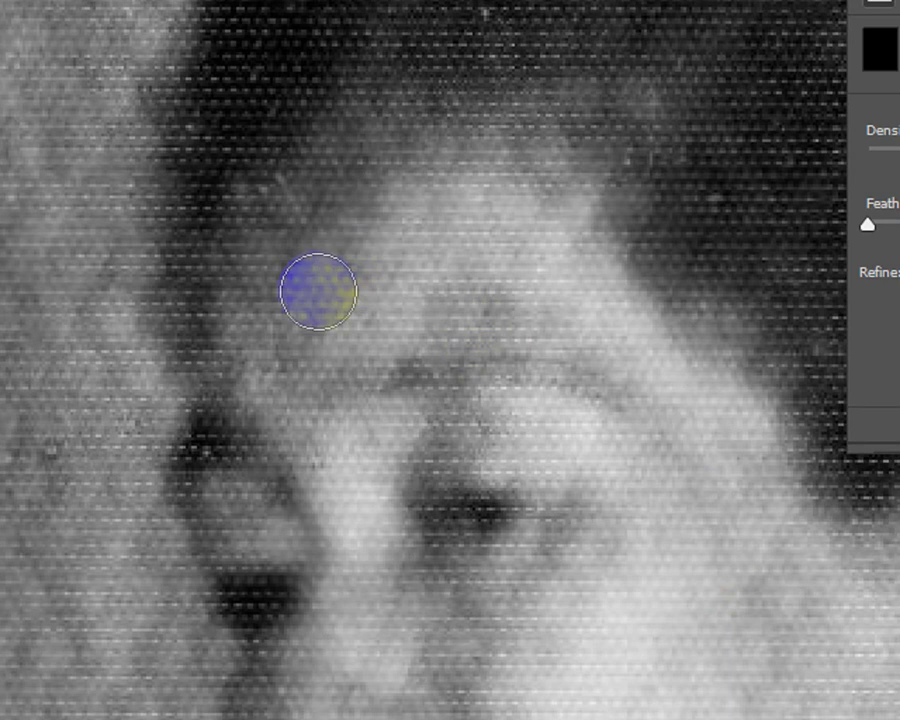
click(630, 350)
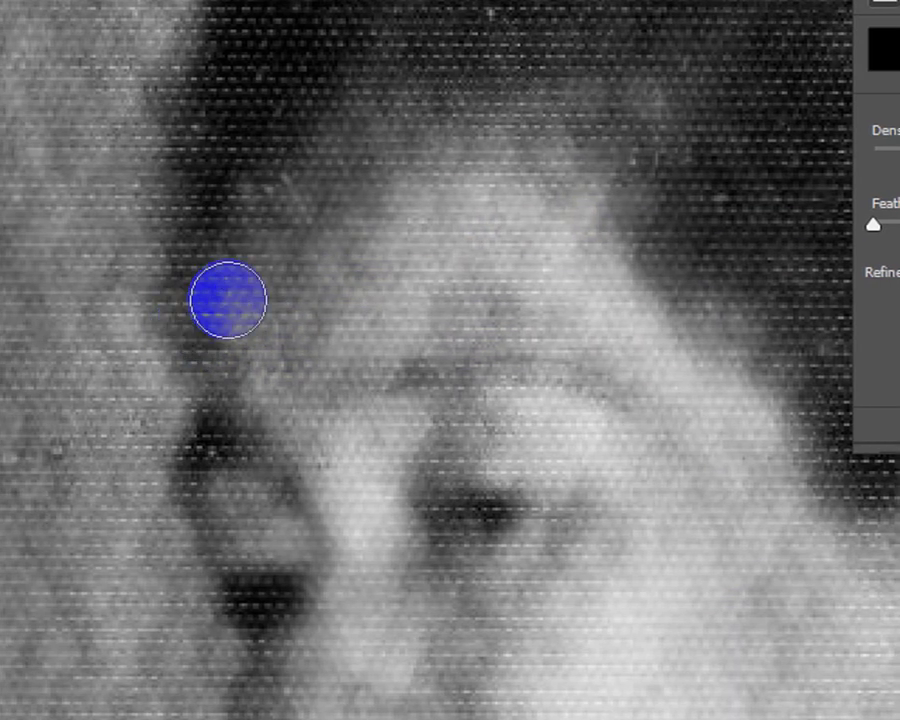
click(228, 300)
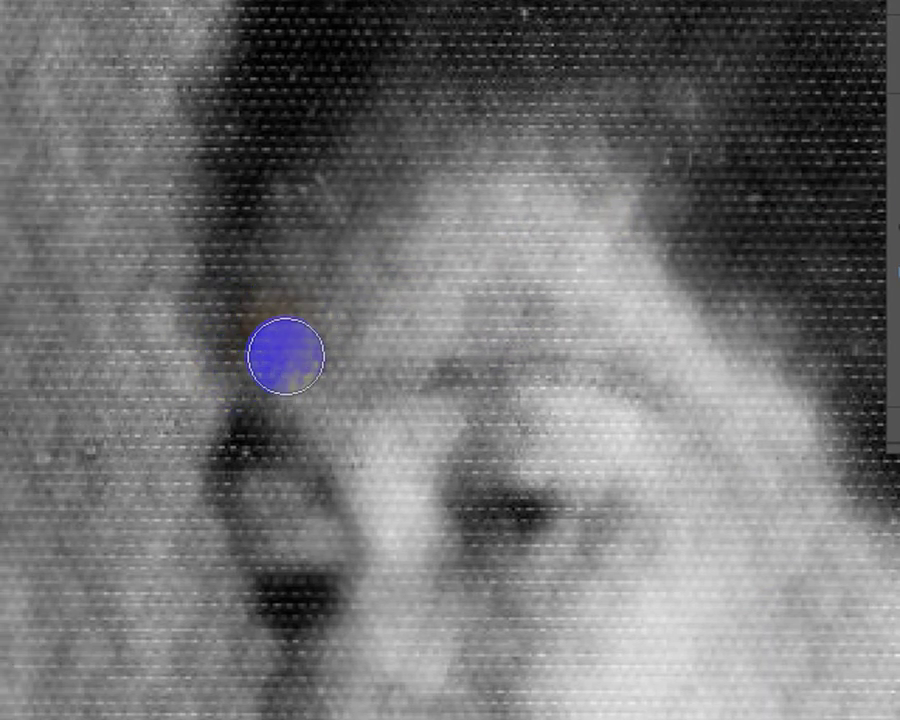
mouse_move(302, 260)
mouse_down()
mouse_move(382, 161)
mouse_move(478, 177)
mouse_move(661, 151)
mouse_move(332, 329)
mouse_up()
- Paint brown over the right cheek, eye area, and left side of the face
mouse_move(630, 250)
mouse_down()
mouse_move(637, 355)
mouse_move(458, 367)
mouse_up()
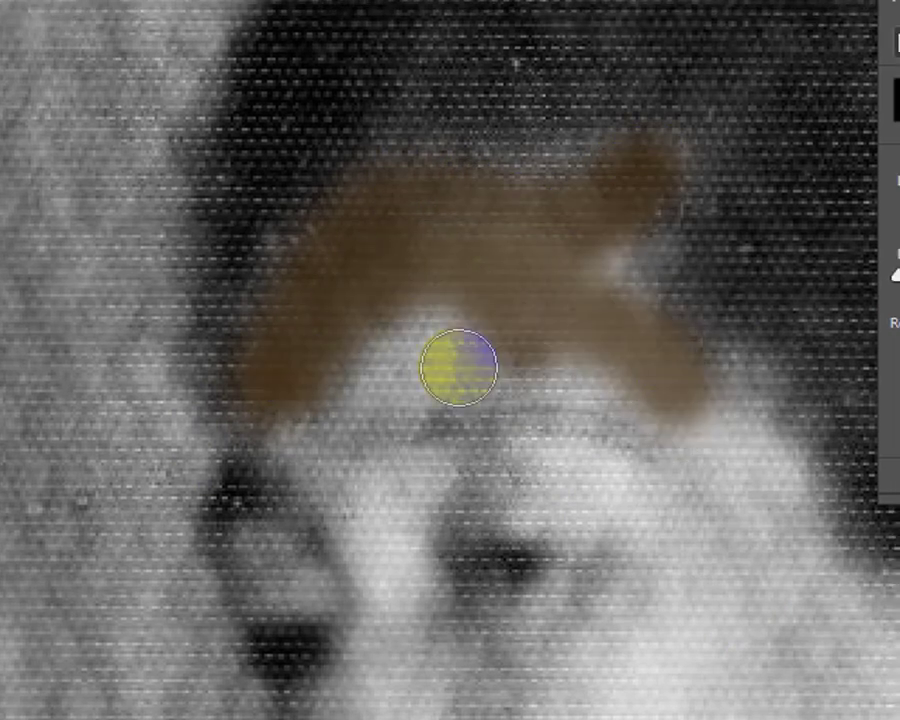
mouse_move(647, 388)
mouse_down()
mouse_move(733, 529)
mouse_move(583, 552)
mouse_move(553, 450)
mouse_up()
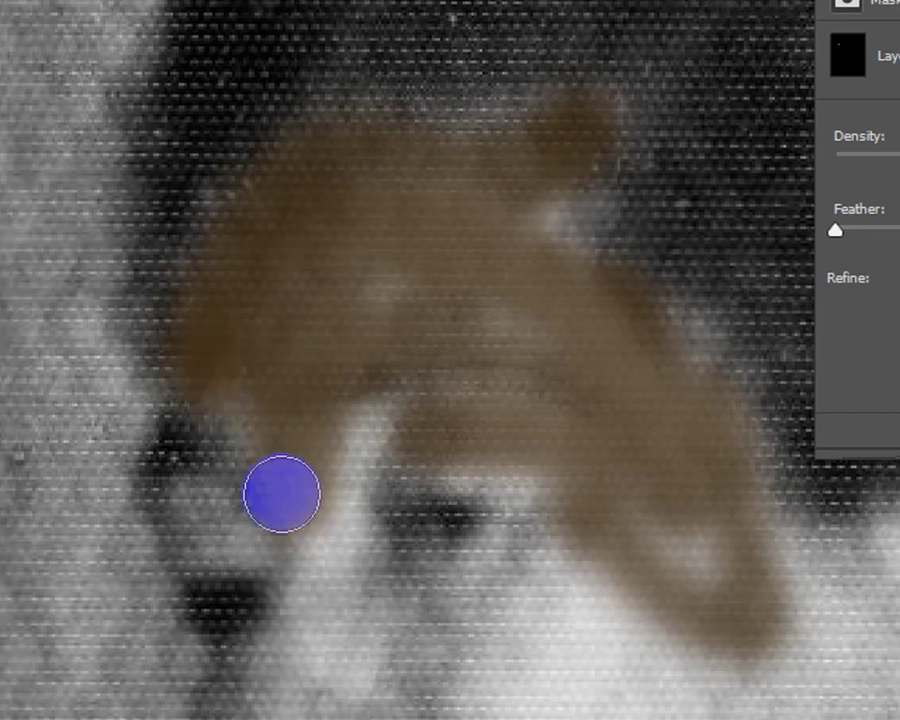
mouse_move(280, 490)
mouse_down()
mouse_move(314, 412)
mouse_move(314, 582)
mouse_move(372, 570)
mouse_move(360, 274)
mouse_up()
drag(190, 294, 440, 370)
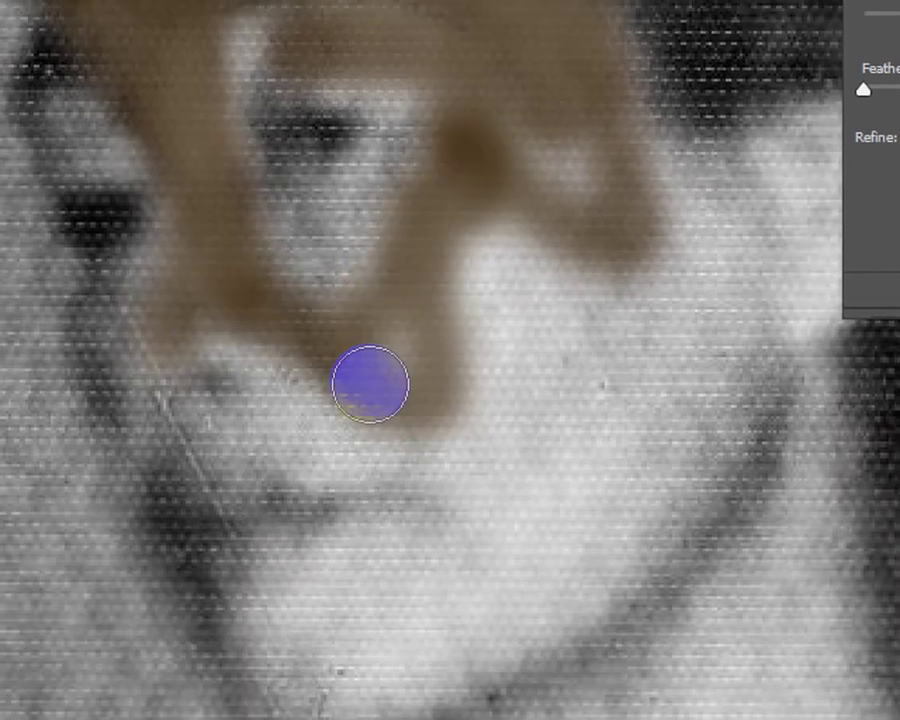
mouse_move(368, 382)
mouse_down()
mouse_move(506, 358)
mouse_move(707, 241)
mouse_move(512, 572)
mouse_move(281, 581)
mouse_move(435, 465)
mouse_up()
mouse_move(474, 272)
mouse_down()
mouse_move(455, 472)
mouse_move(446, 420)
mouse_up()
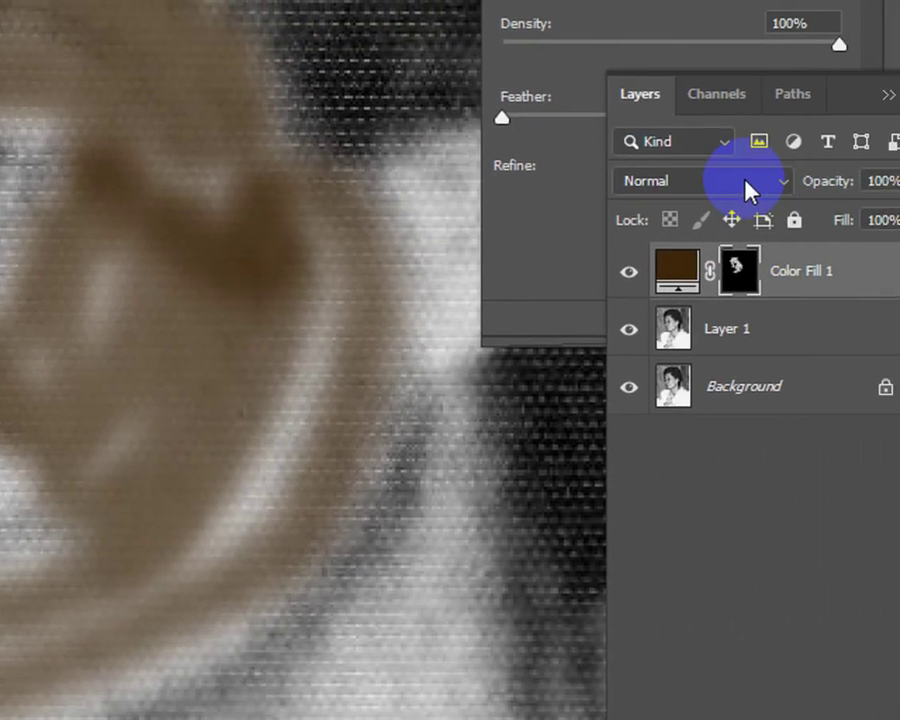
- Set the Color Fill 1 blend mode to Soft Light
click(855, 160)
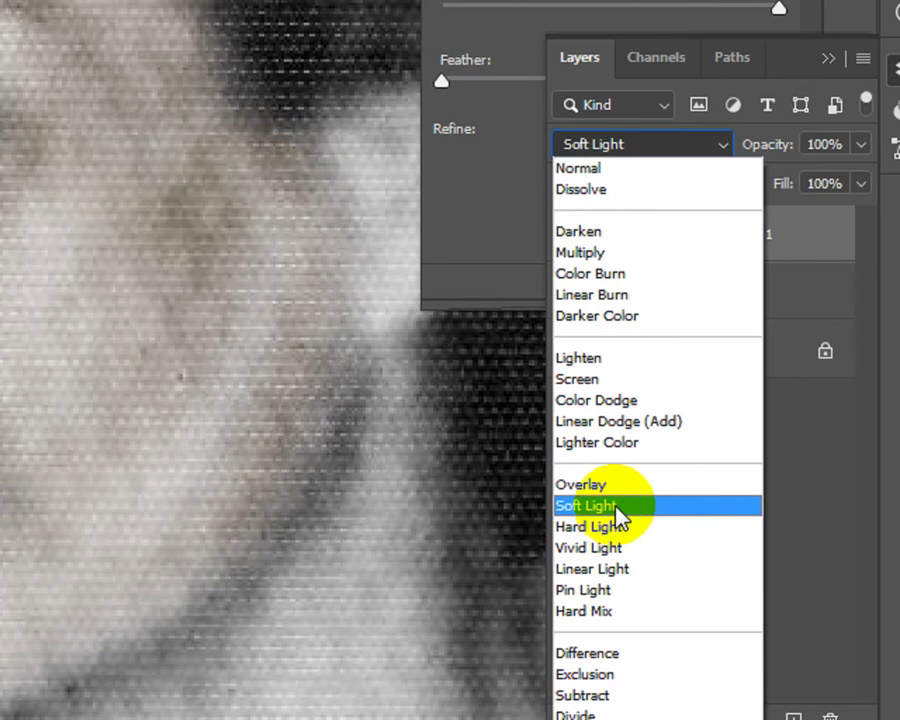
click(618, 510)
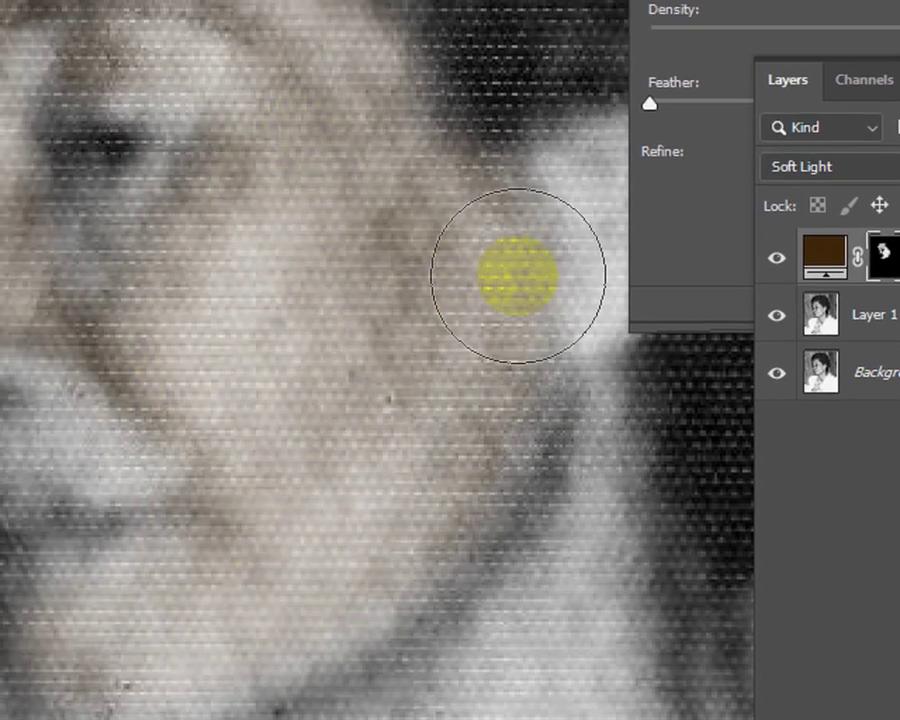
- Pan around the face and neck, then paint the fill mask across the hairline
drag(517, 275, 211, 378)
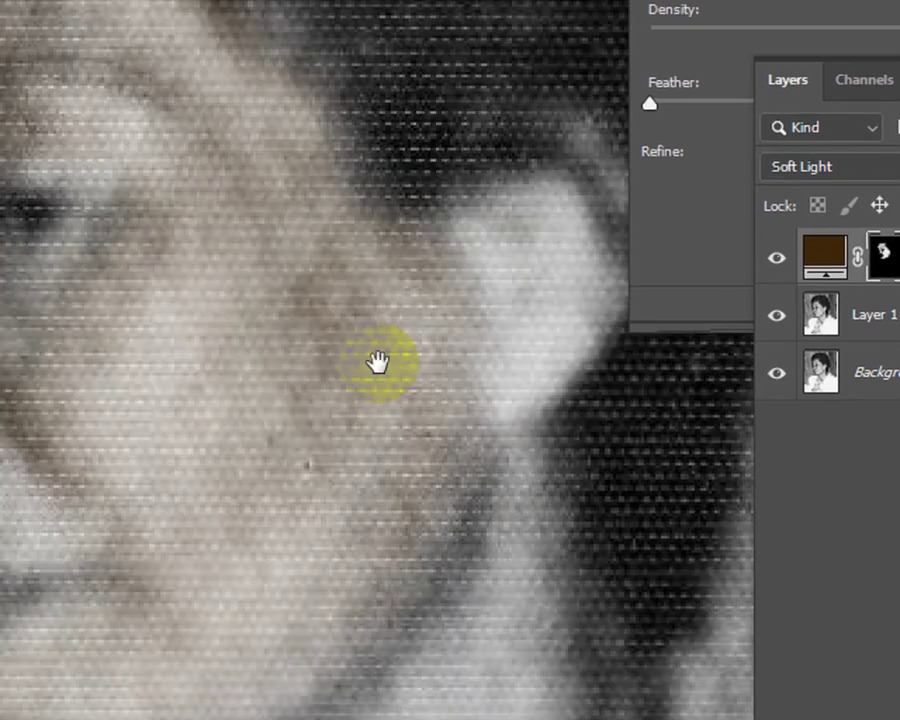
drag(330, 272, 372, 348)
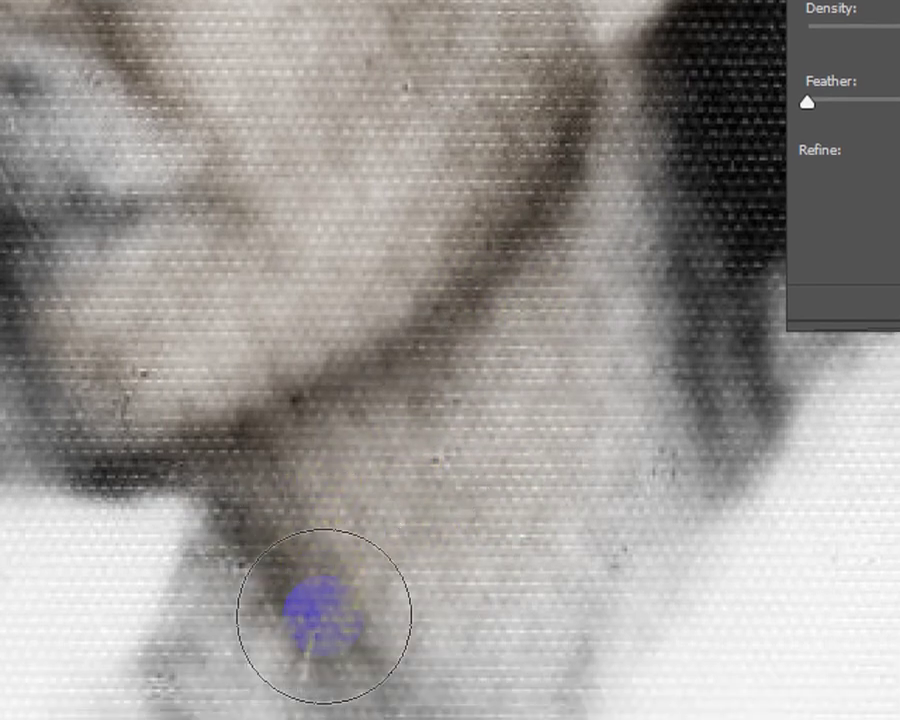
drag(322, 610, 544, 272)
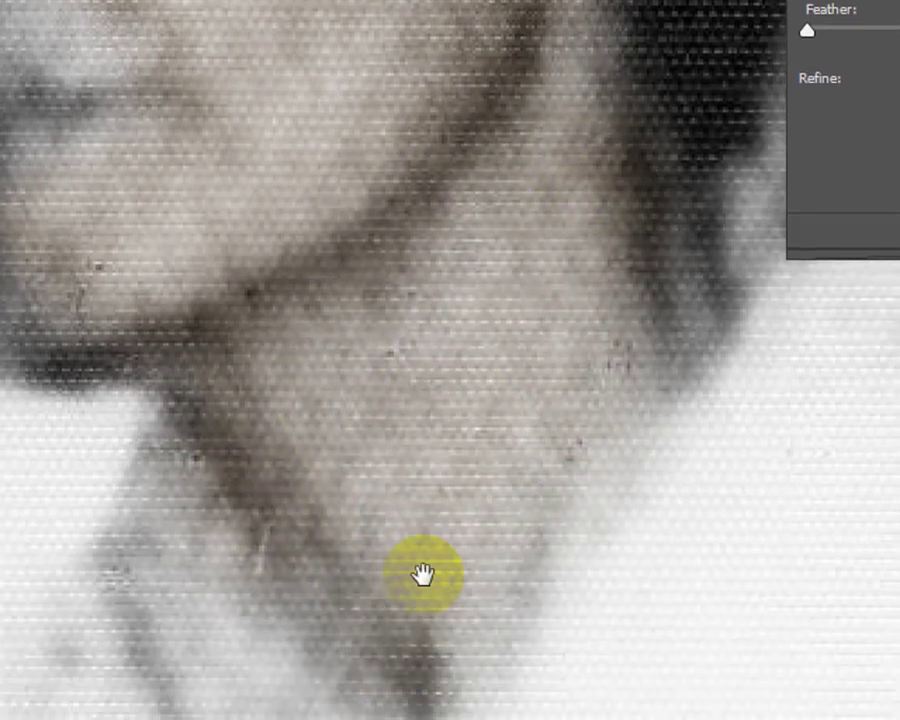
drag(422, 576, 524, 233)
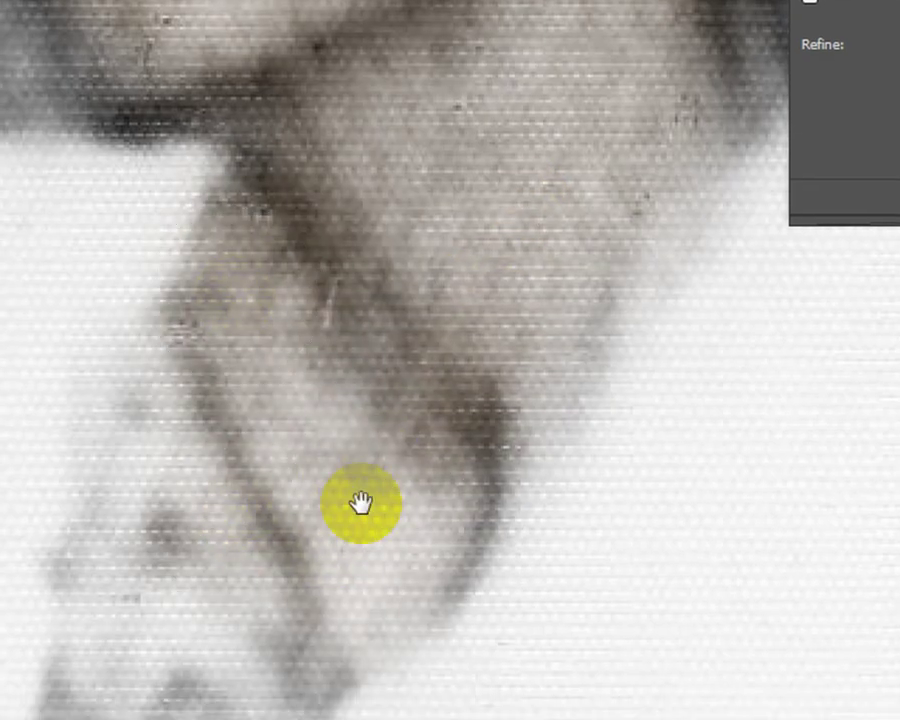
drag(360, 503, 663, 144)
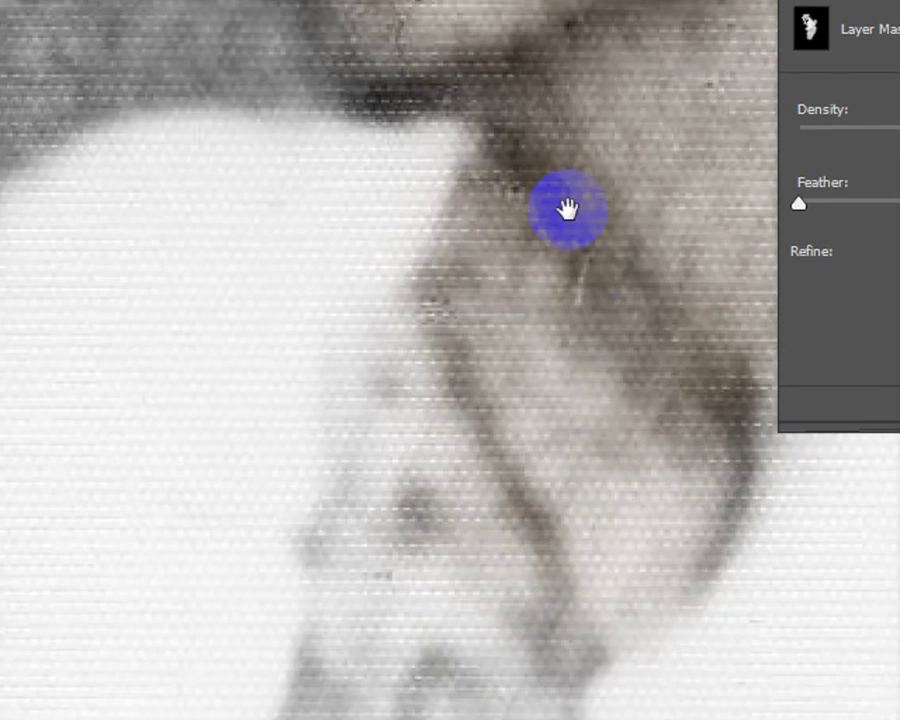
drag(569, 207, 547, 478)
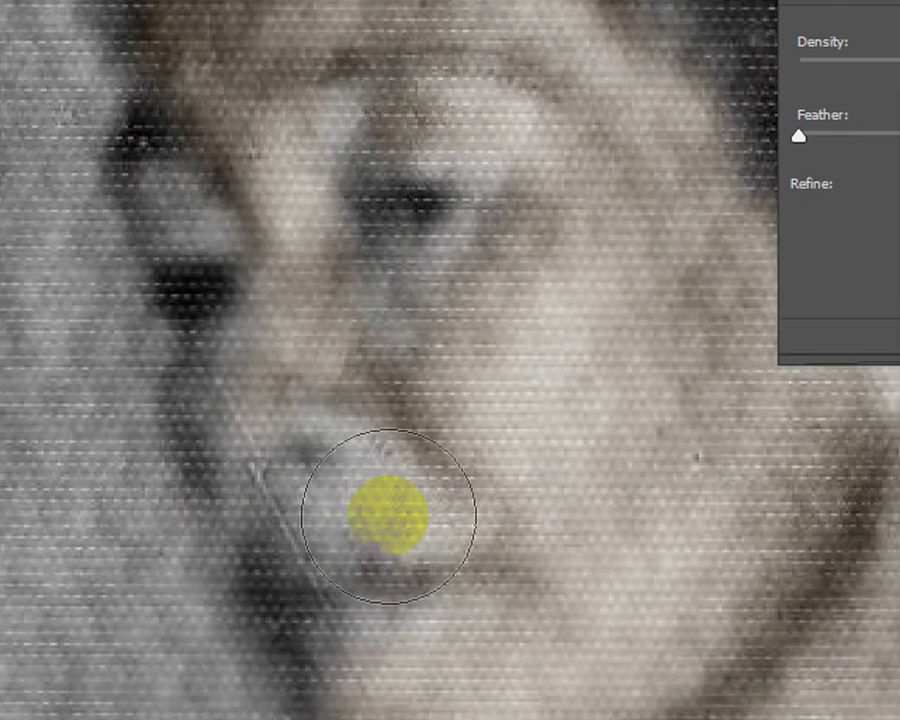
mouse_move(382, 290)
mouse_down()
mouse_move(416, 527)
mouse_move(297, 326)
mouse_move(291, 546)
mouse_move(297, 381)
mouse_up()
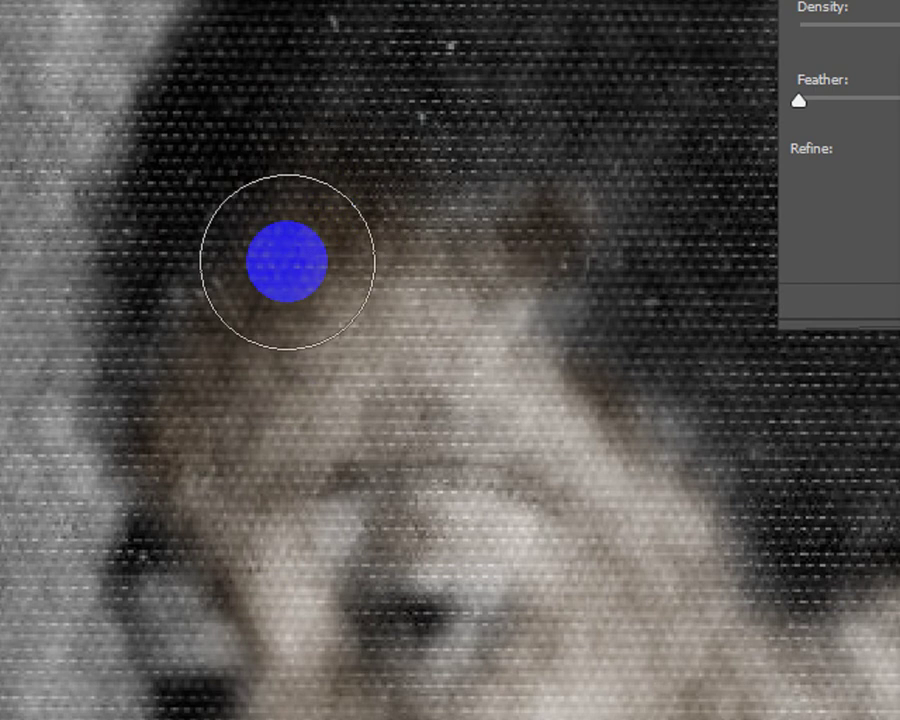
drag(287, 261, 523, 273)
- Pan down from the eye to the neck and zoom out to check the chest tint
mouse_move(578, 510)
mouse_down()
mouse_move(460, 388)
mouse_move(306, 426)
mouse_up()
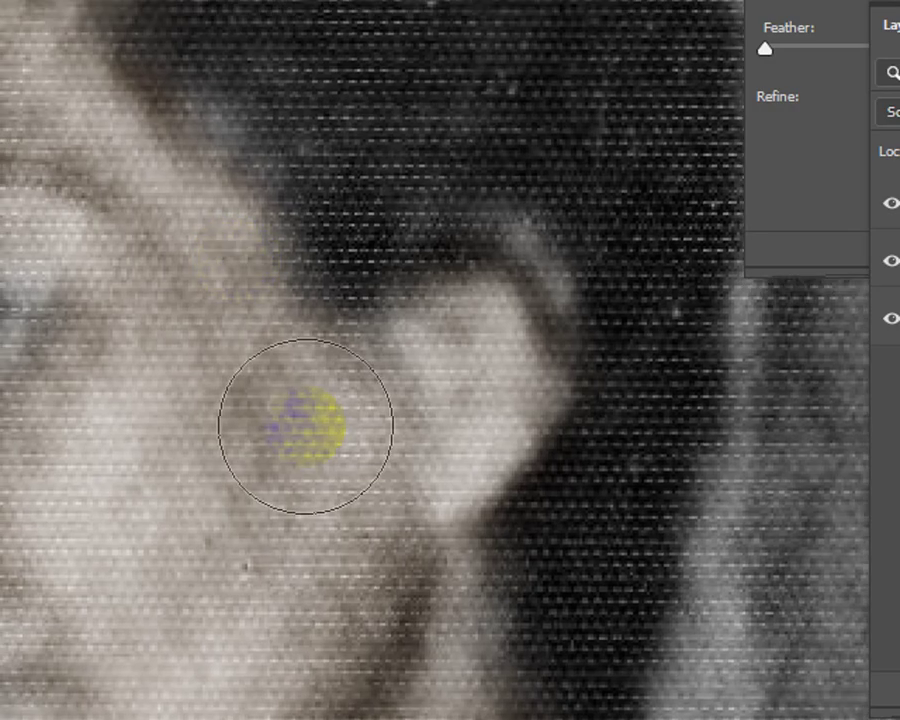
mouse_move(462, 330)
mouse_down()
mouse_move(362, 255)
mouse_move(351, 200)
mouse_up()
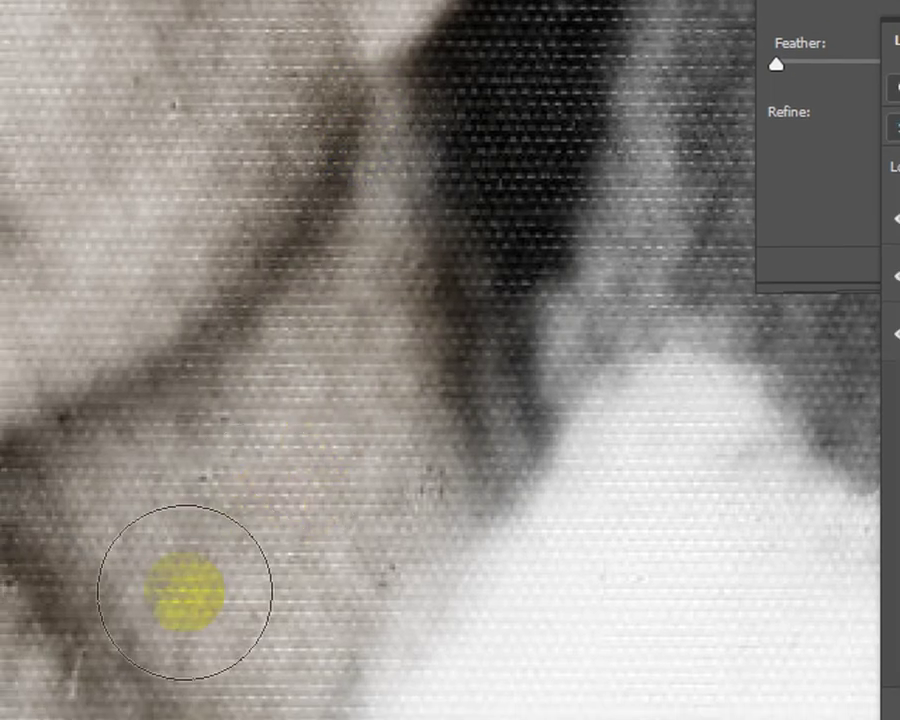
mouse_move(184, 590)
mouse_down()
mouse_move(373, 366)
mouse_move(380, 240)
mouse_up()
mouse_move(392, 500)
mouse_down()
mouse_move(360, 312)
mouse_move(408, 276)
mouse_up()
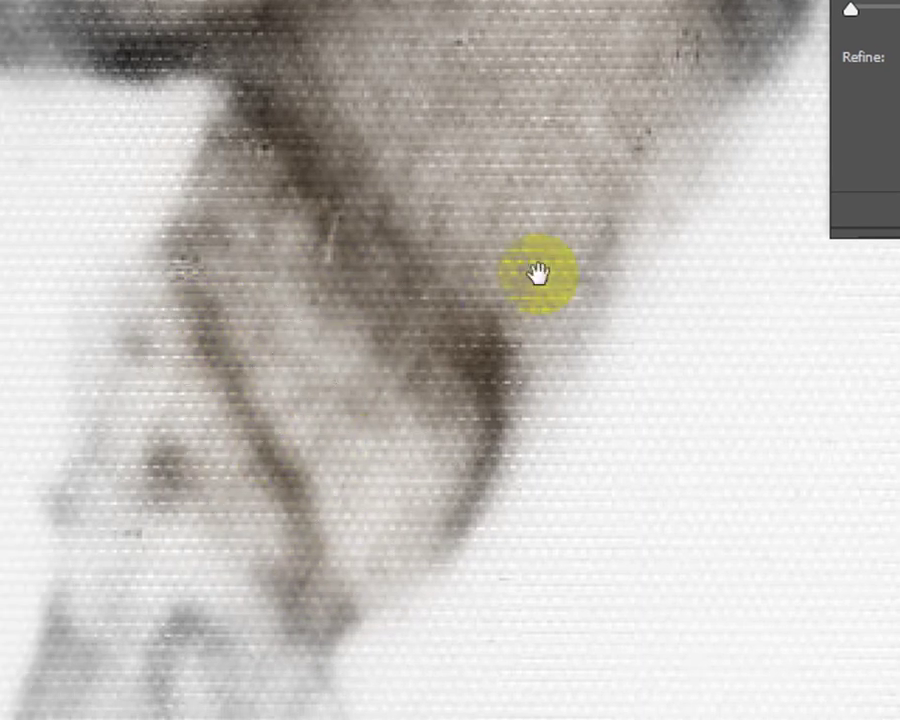
alt+click(430, 315)
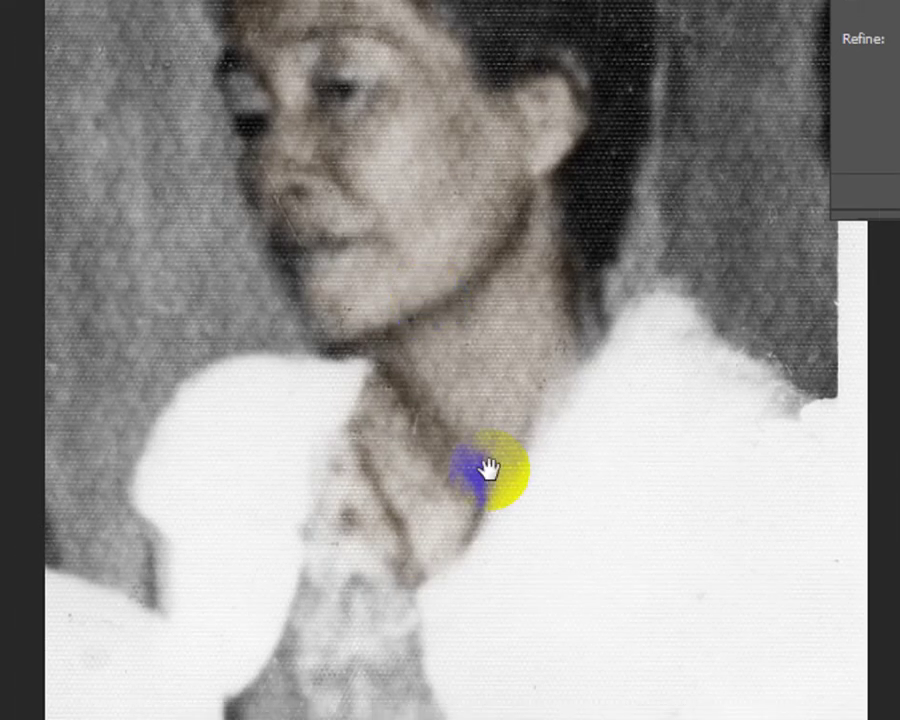
drag(488, 470, 344, 444)
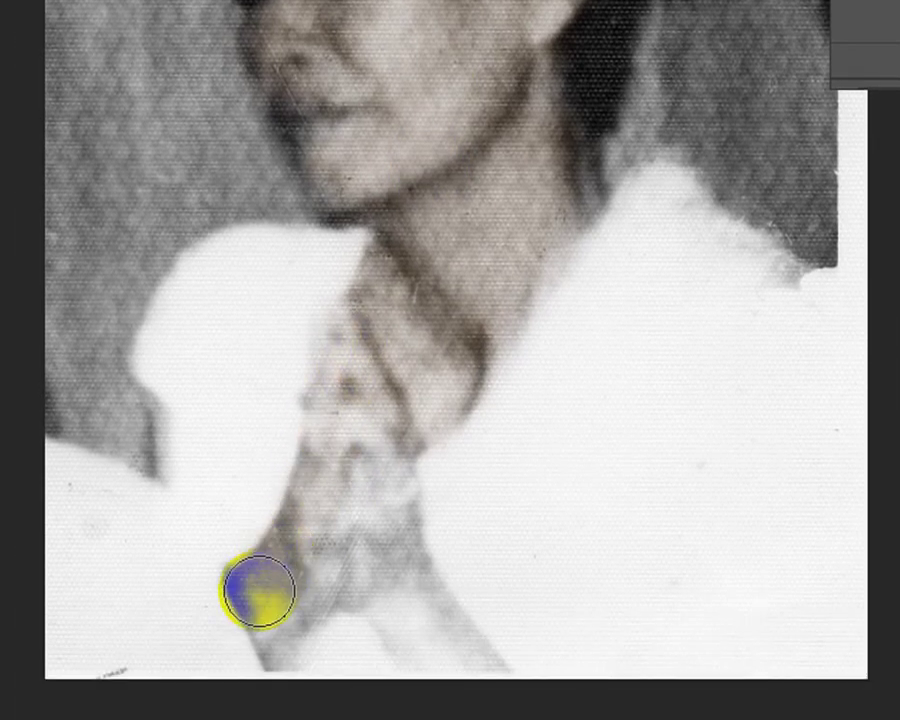
drag(256, 586, 352, 378)
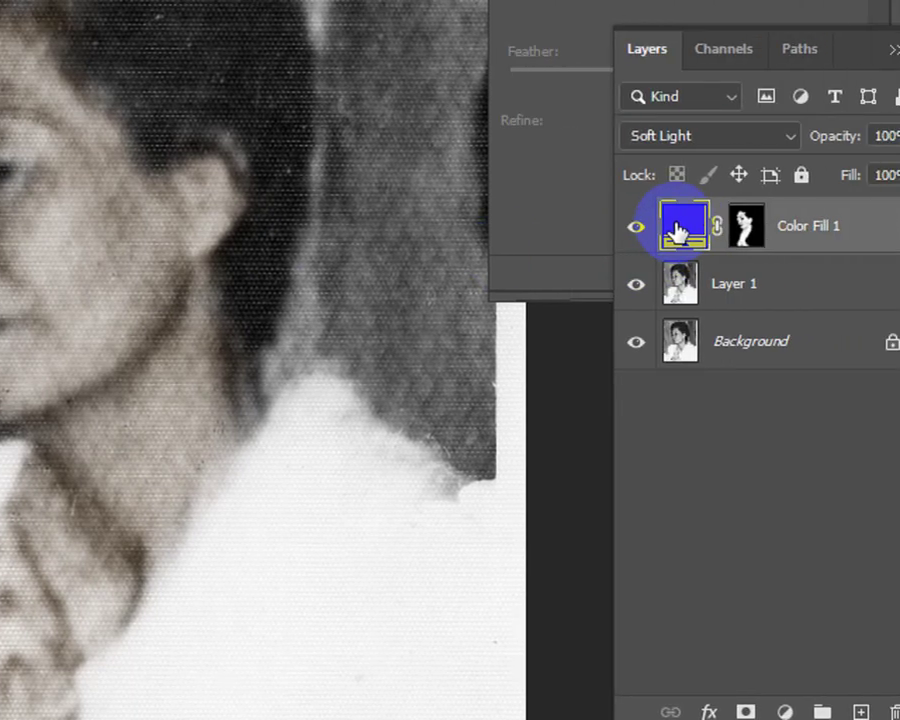
- Recolour Color Fill 1 from dark brown to a rust-orange around ad4405
double_click(680, 233)
drag(262, 462, 495, 175)
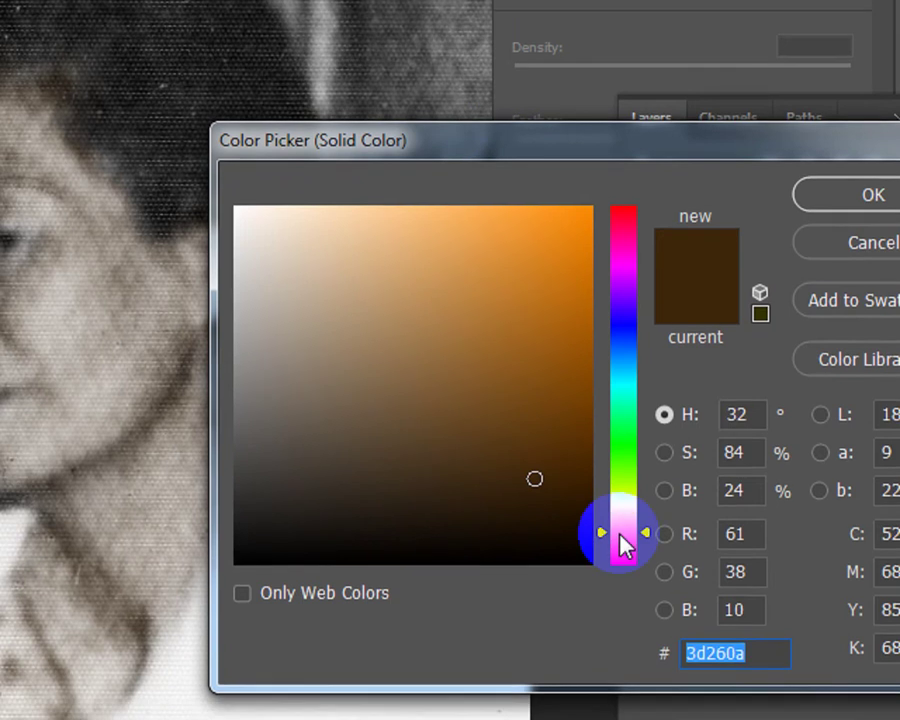
click(623, 535)
click(567, 348)
drag(567, 348, 590, 291)
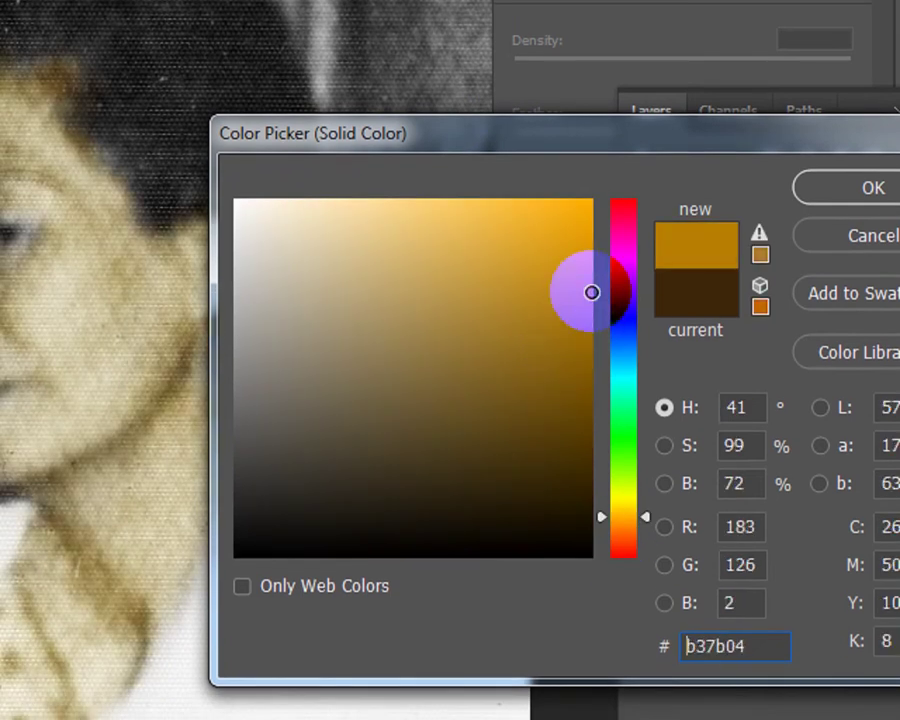
mouse_move(615, 330)
mouse_down()
mouse_move(578, 357)
mouse_move(558, 402)
mouse_move(548, 342)
mouse_move(510, 309)
mouse_up()
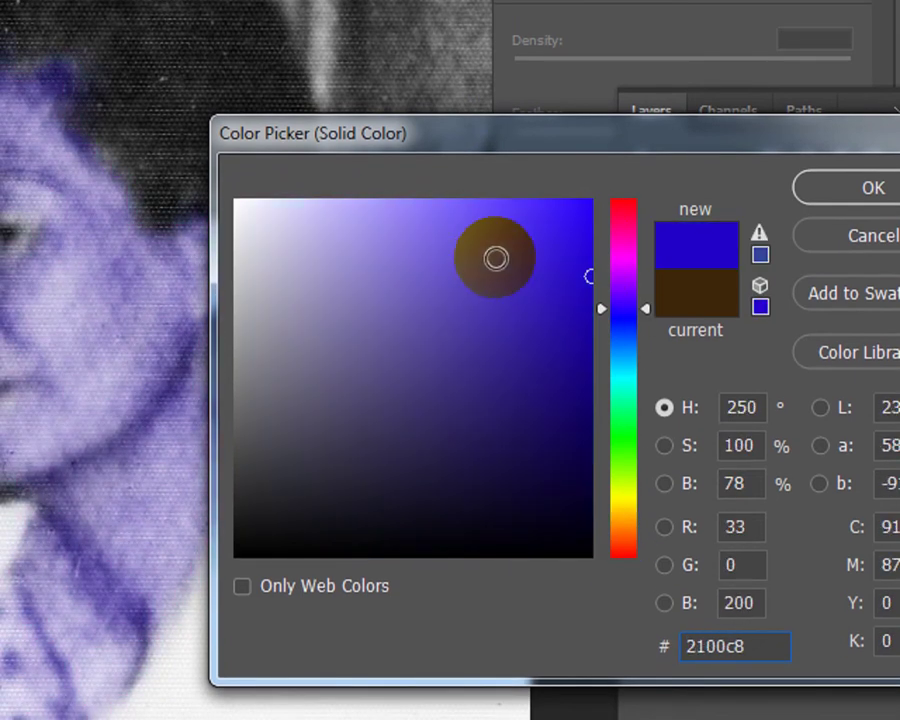
click(621, 526)
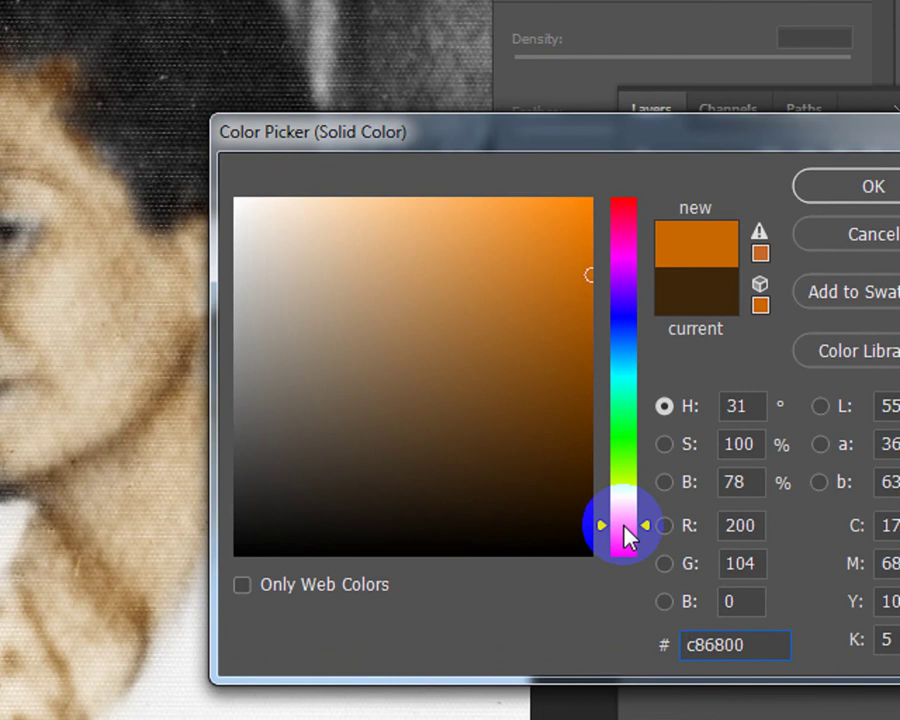
click(585, 321)
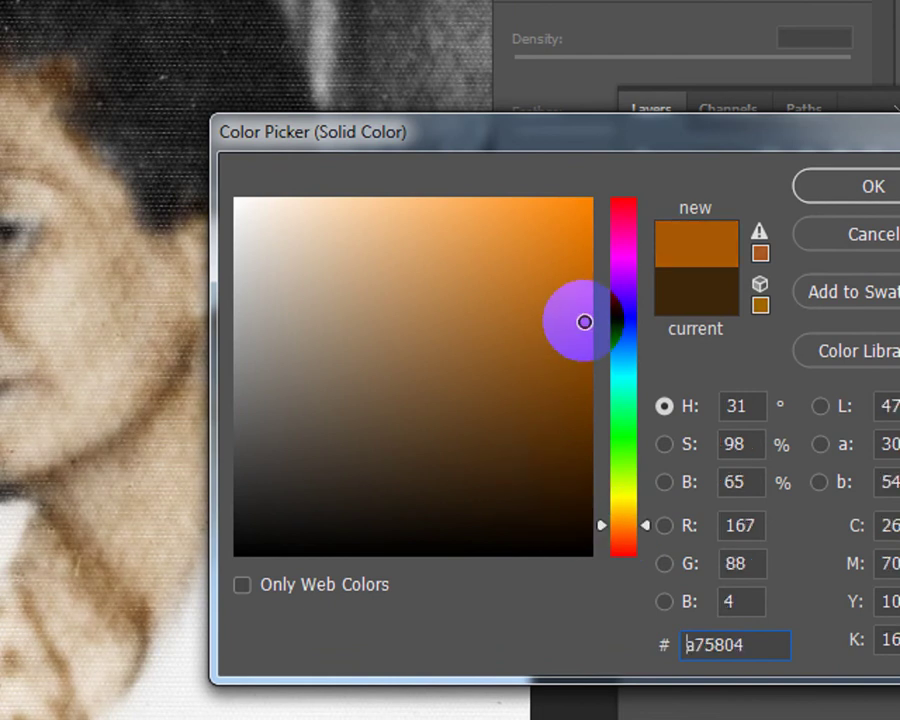
mouse_move(585, 321)
mouse_down()
mouse_move(598, 371)
mouse_move(603, 299)
mouse_up()
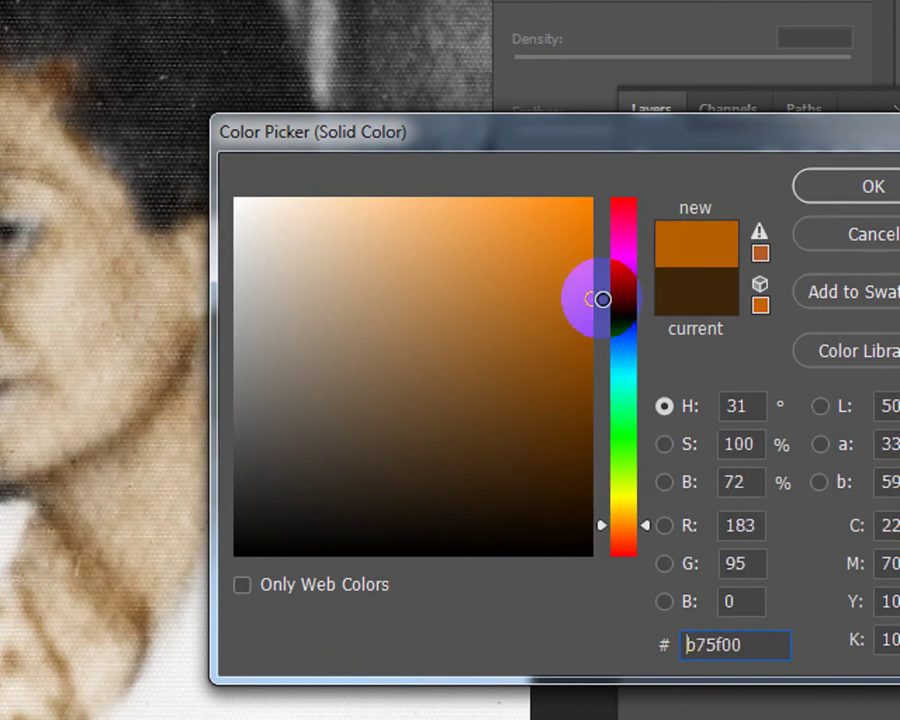
drag(647, 537, 647, 540)
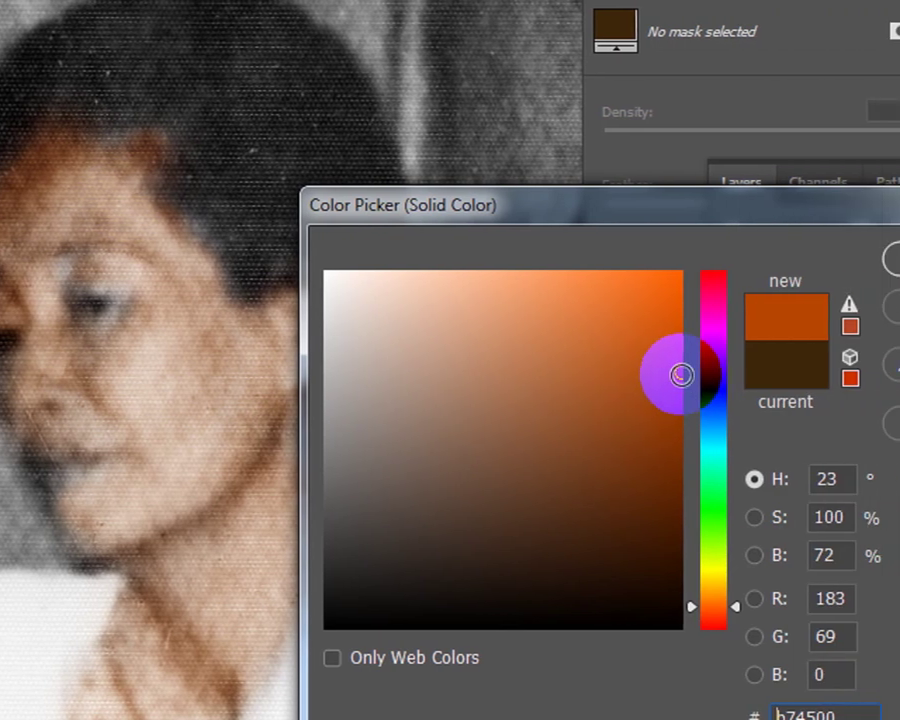
click(666, 386)
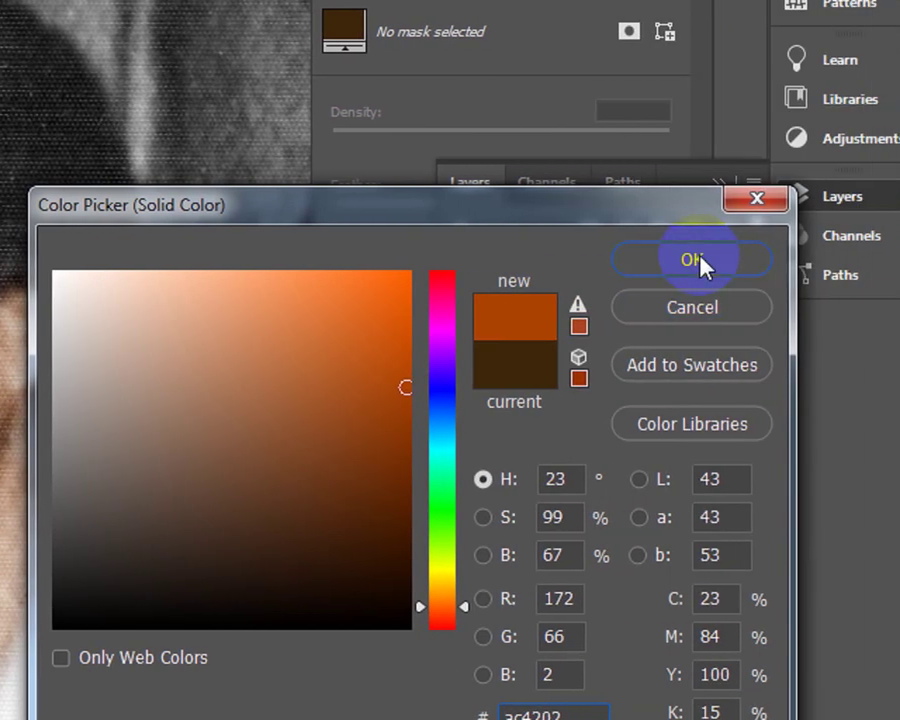
click(698, 262)
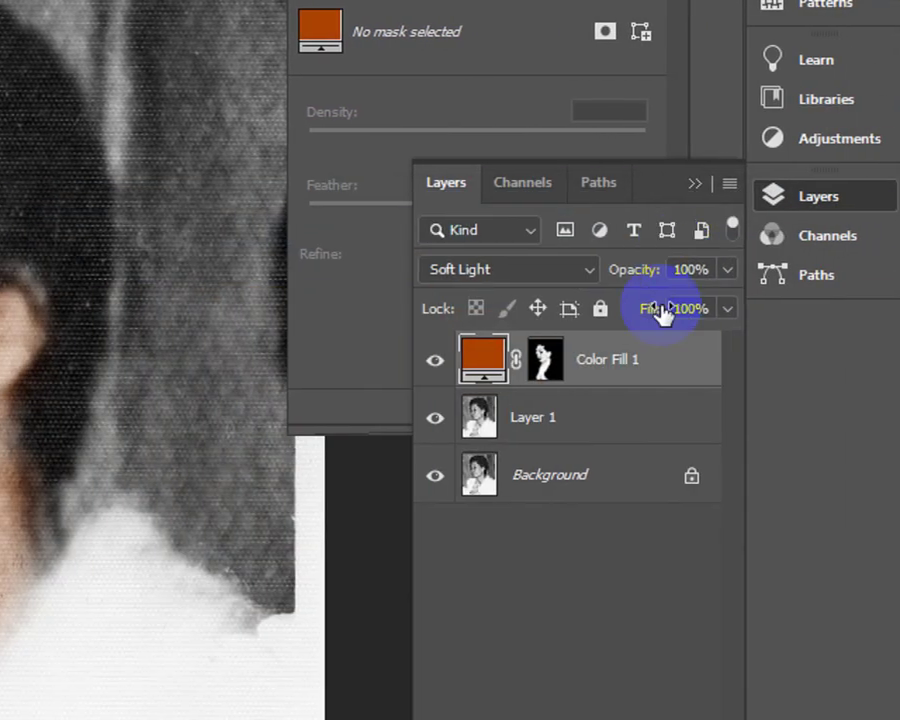
- Launch the Imagenomic Noiseware filter on Layer 1
click(590, 430)
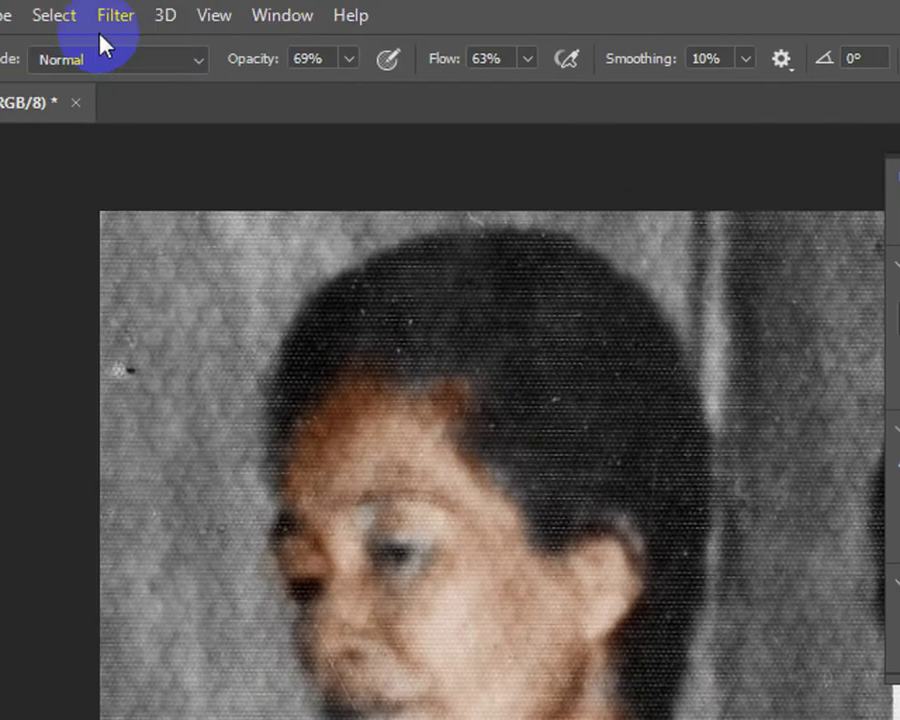
click(200, 15)
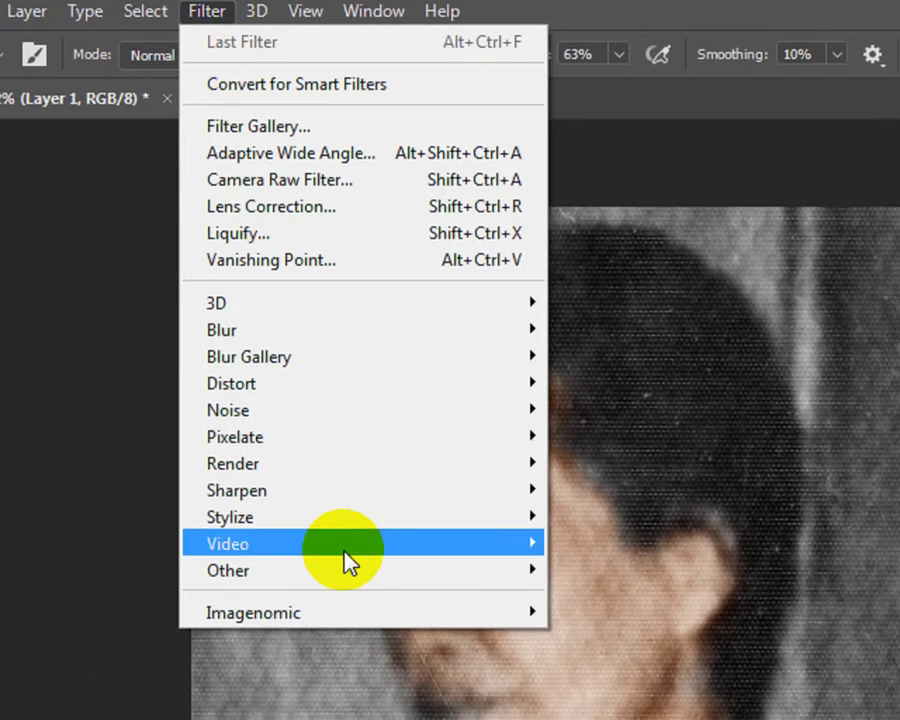
mouse_move(300, 545)
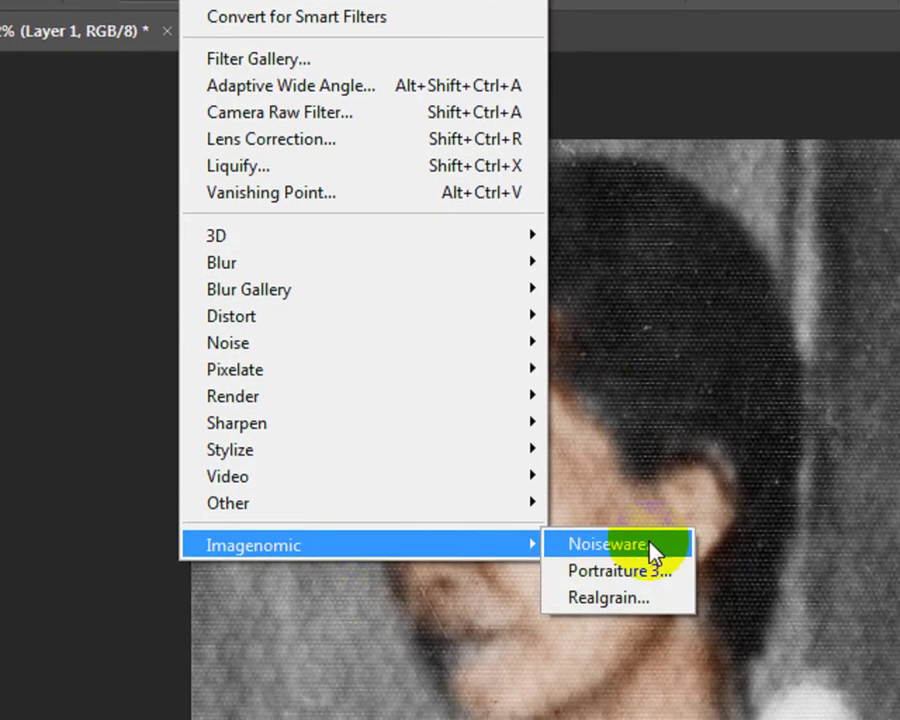
click(653, 550)
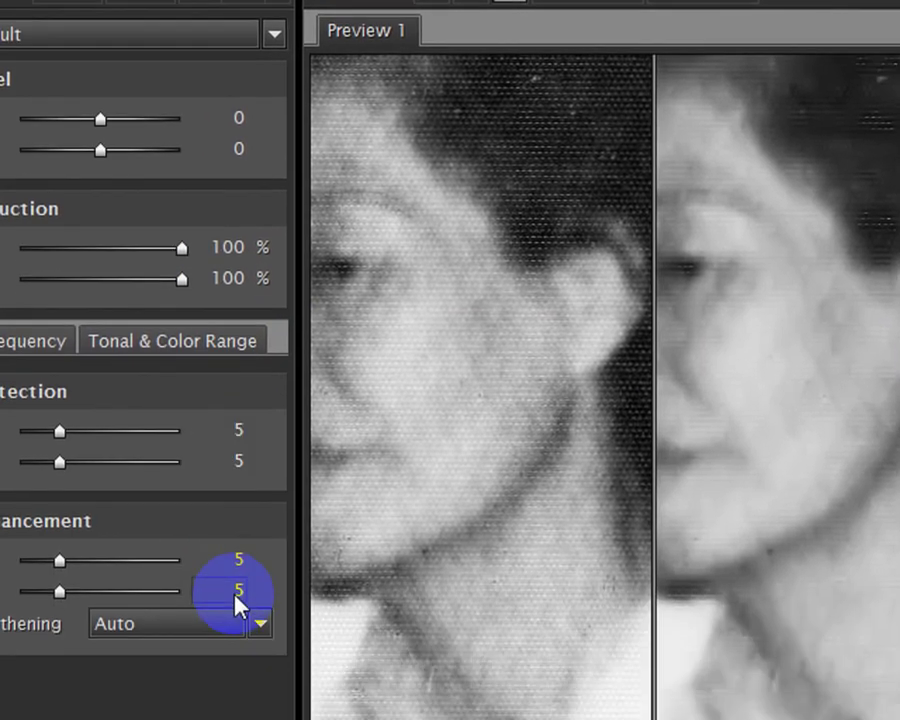
- Set the Enhancement values to 2 and 3 and the second Protection value to 3
click(238, 535)
text(2)
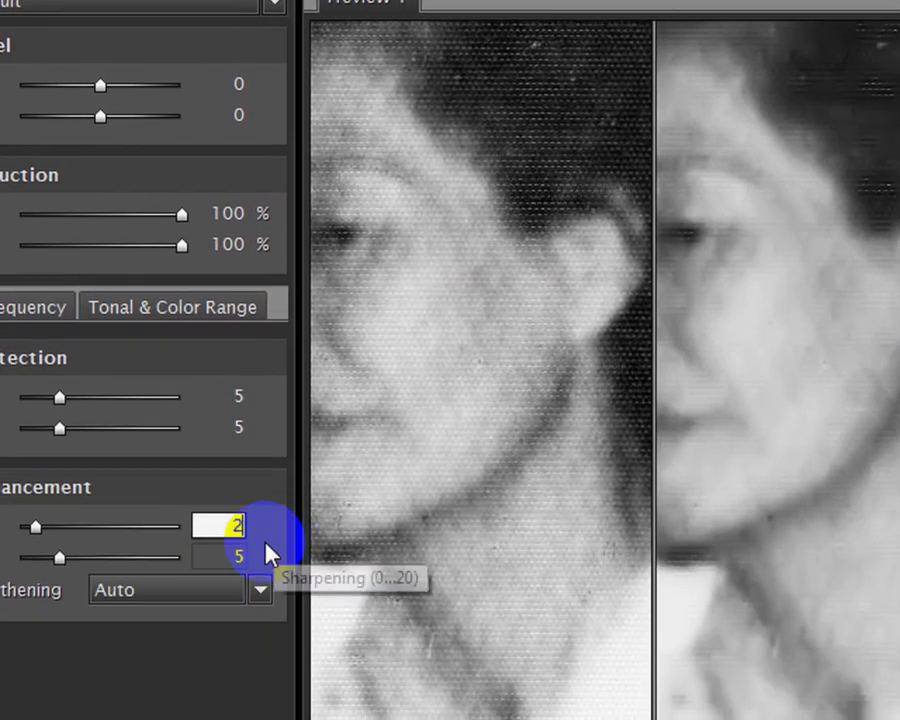
click(248, 537)
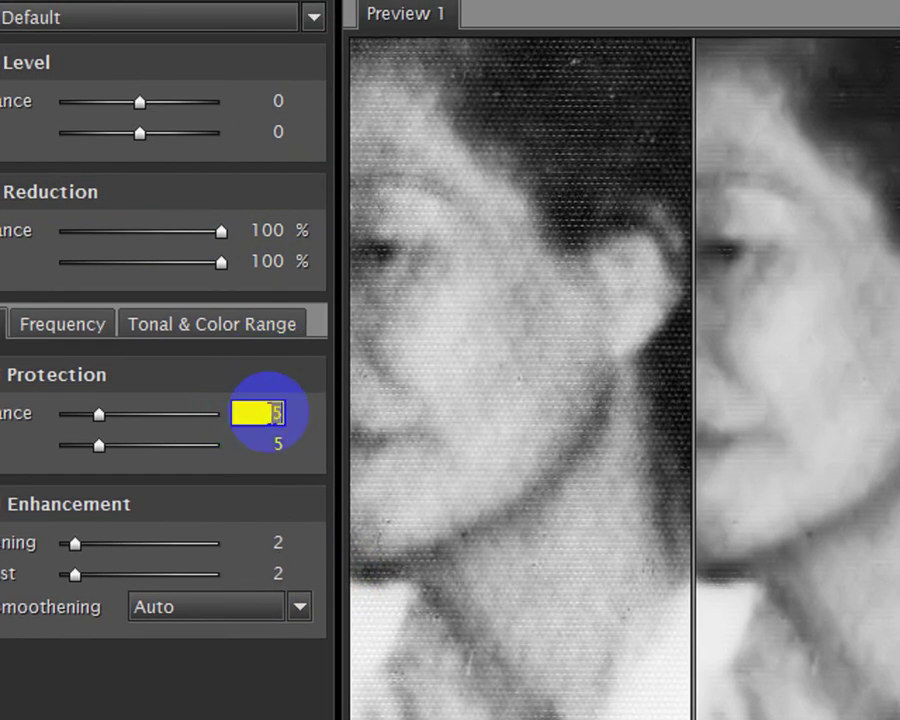
text(3)
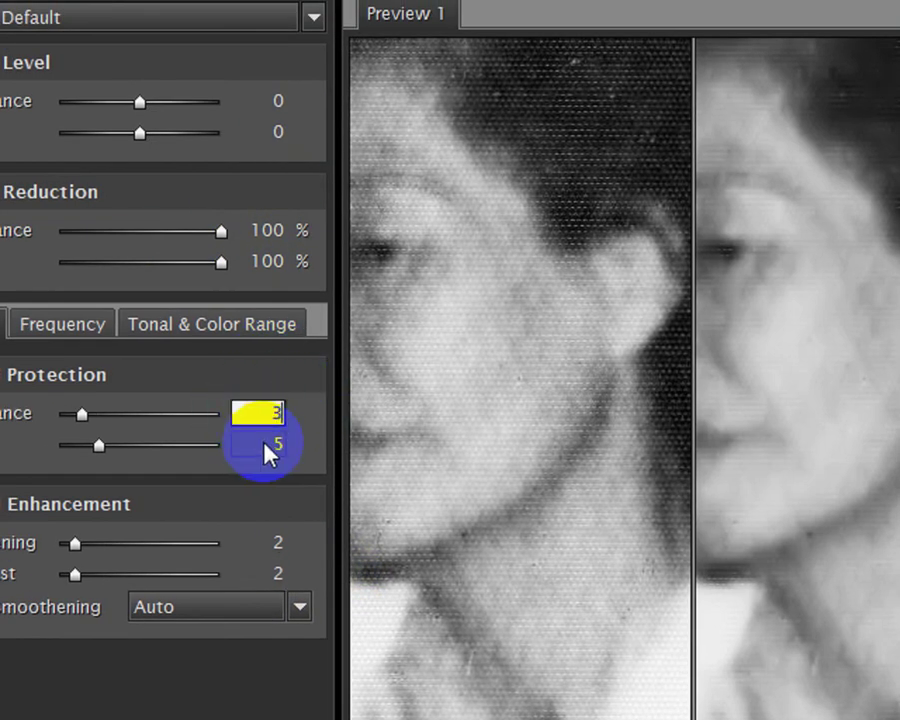
click(280, 444)
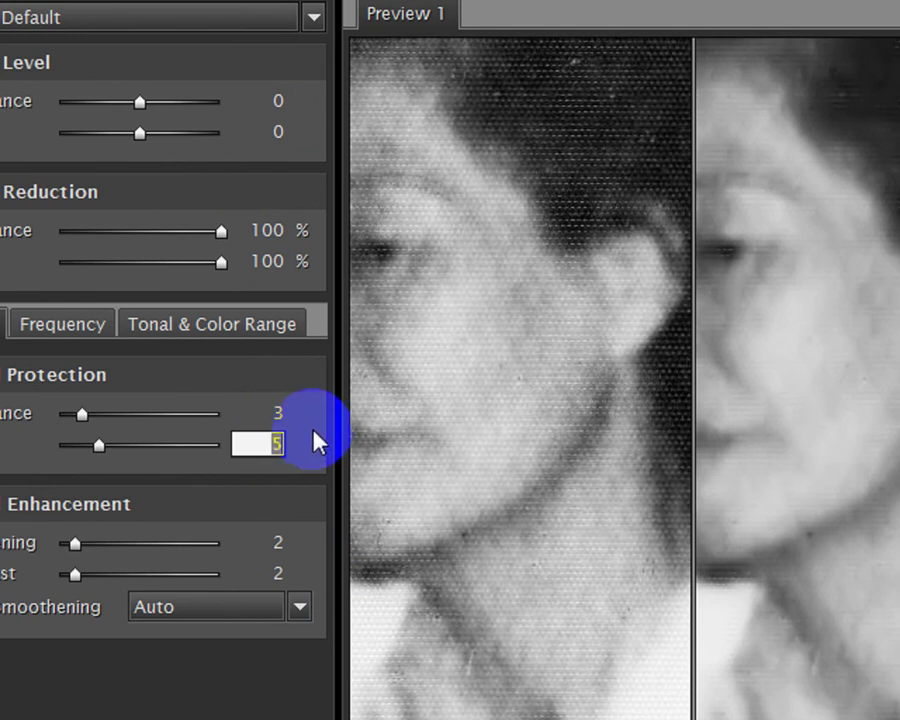
text(3)
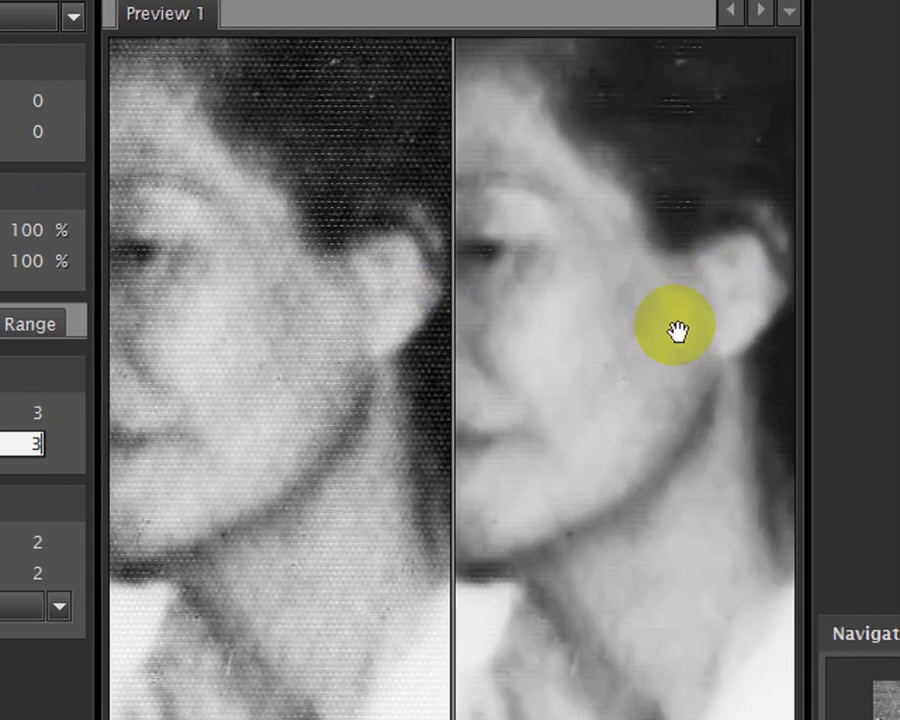
- Lower Luminance noise reduction to about 61% and apply the denoising
drag(672, 326, 720, 430)
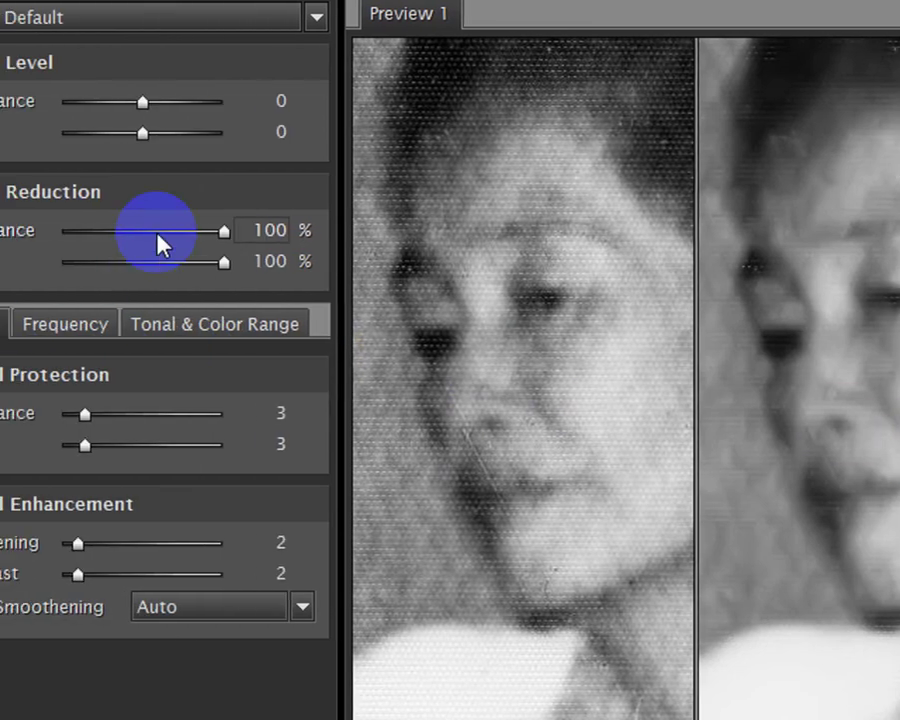
mouse_move(268, 231)
mouse_down()
mouse_move(209, 233)
mouse_move(212, 266)
mouse_up()
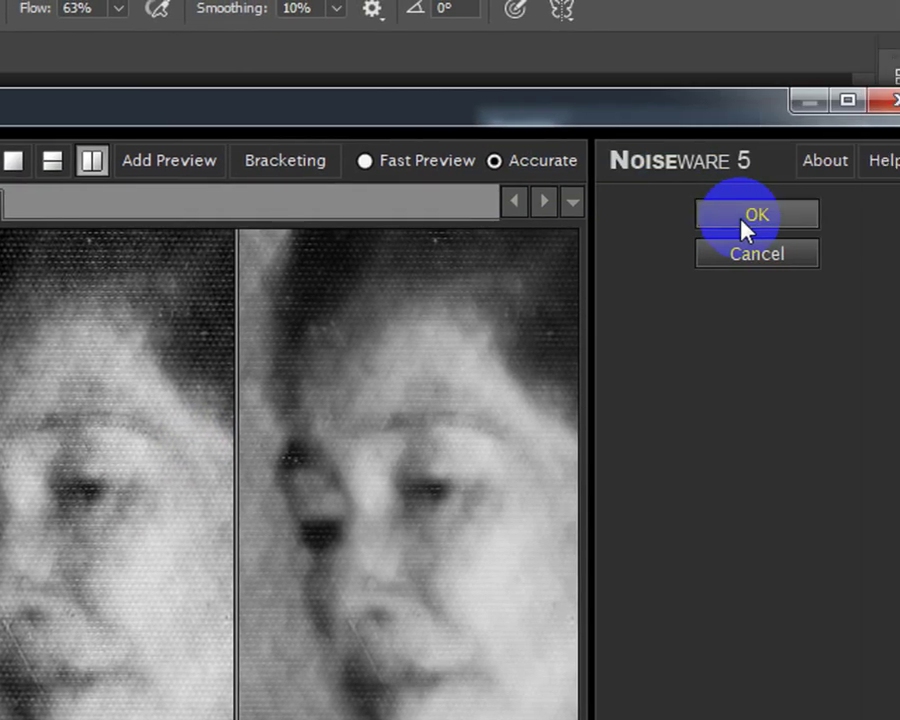
click(888, 216)
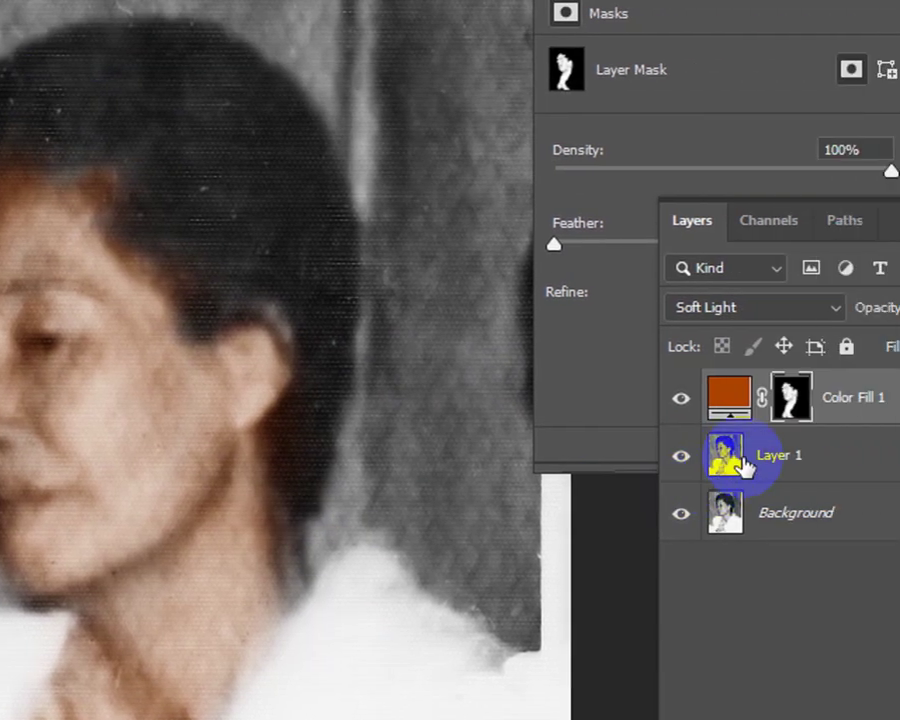
- Apply Levels to Layer 1 with output black 29 and output white 244
click(745, 465)
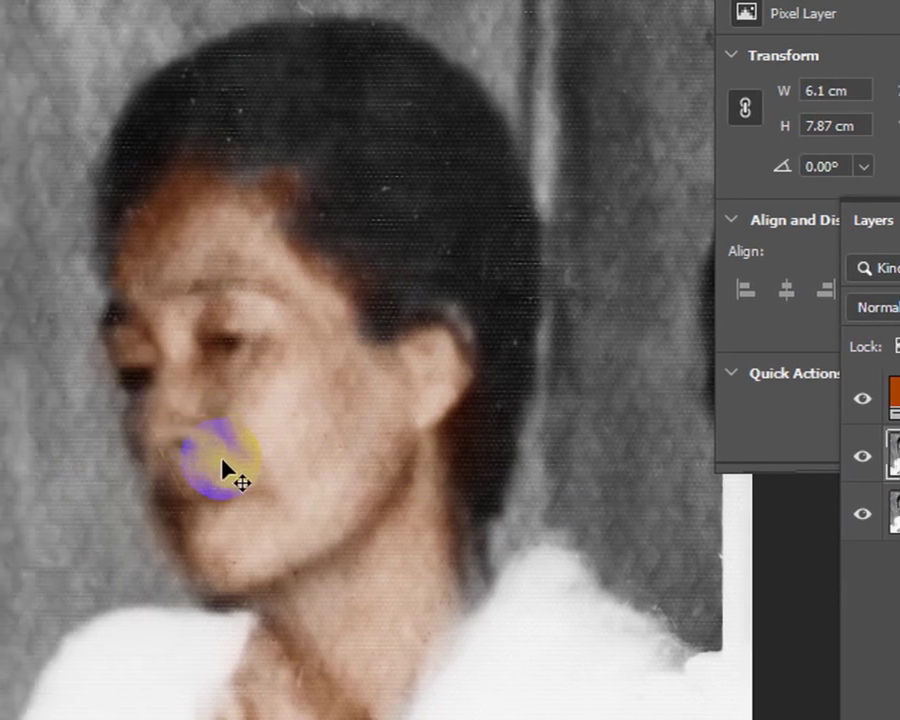
key(ctrl+l)
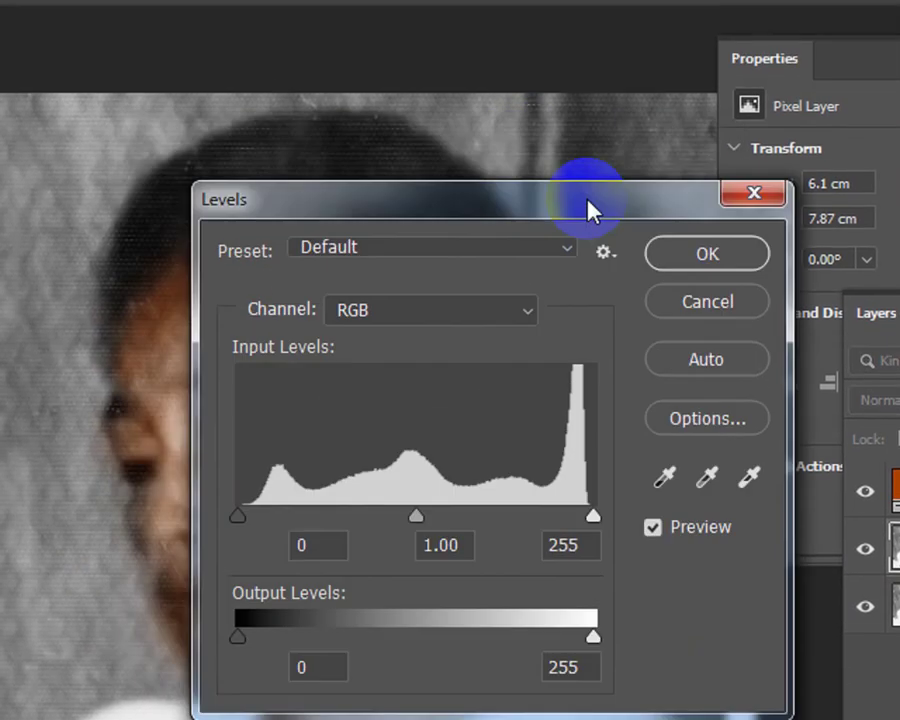
drag(584, 208, 770, 575)
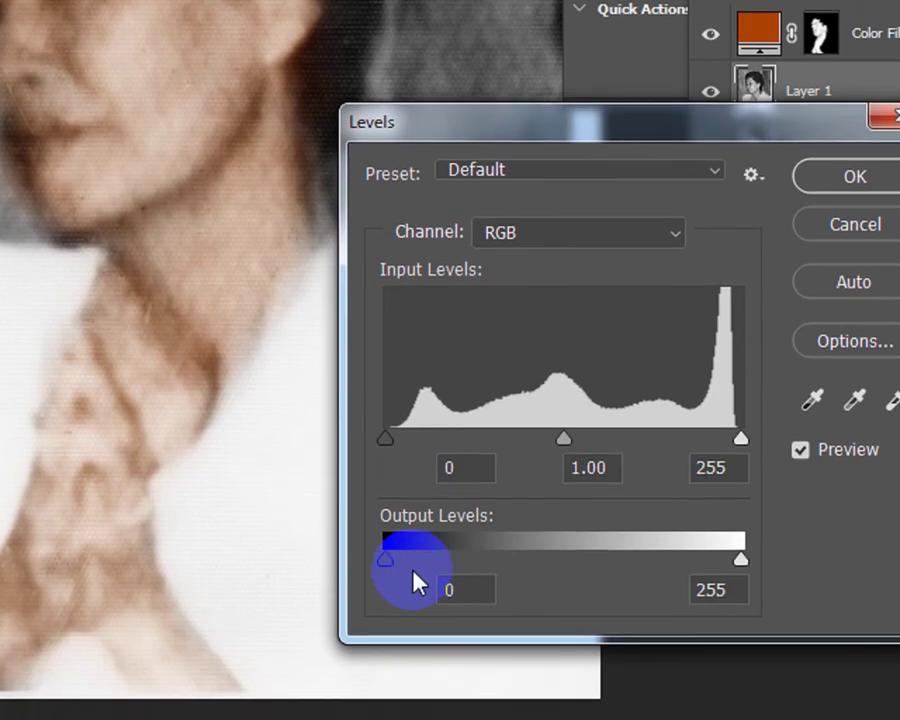
mouse_move(412, 580)
mouse_down()
mouse_move(512, 540)
mouse_move(362, 548)
mouse_move(663, 537)
mouse_move(350, 528)
mouse_move(383, 541)
mouse_move(371, 541)
mouse_up()
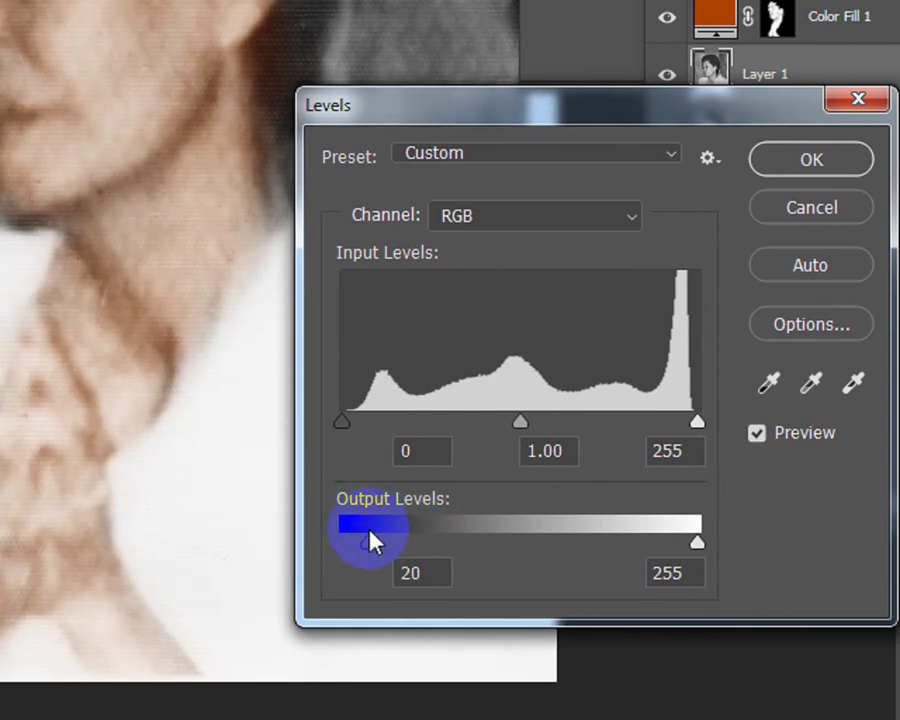
drag(680, 546, 670, 520)
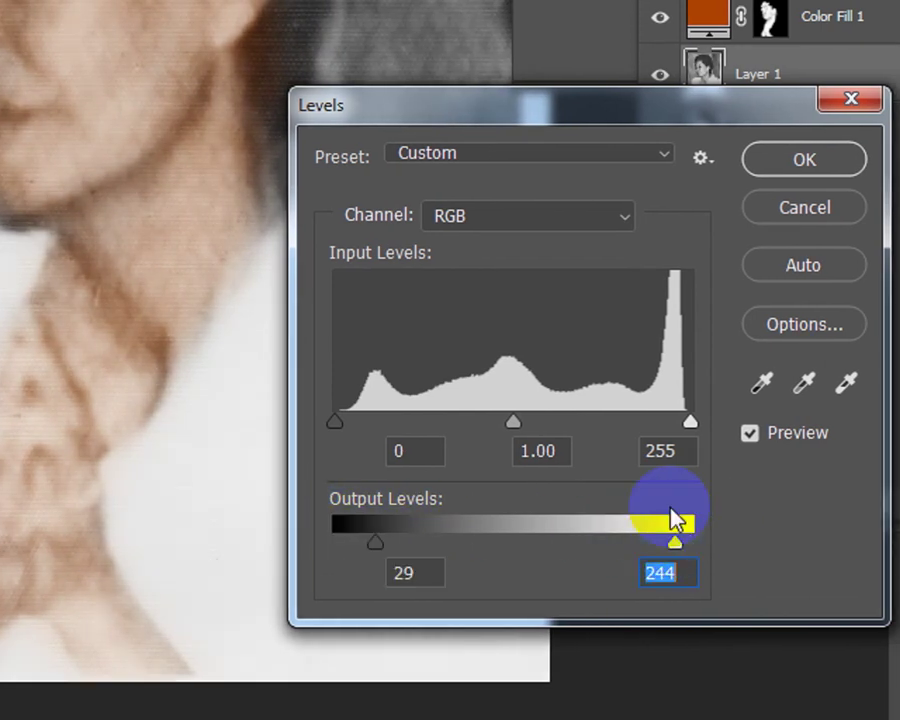
click(668, 205)
click(590, 190)
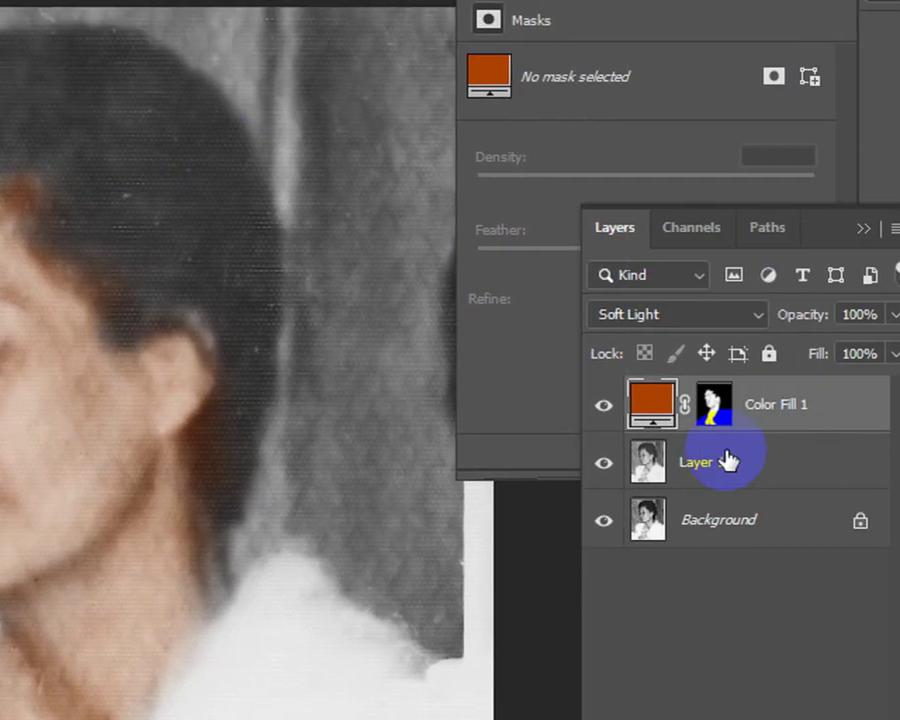
click(723, 458)
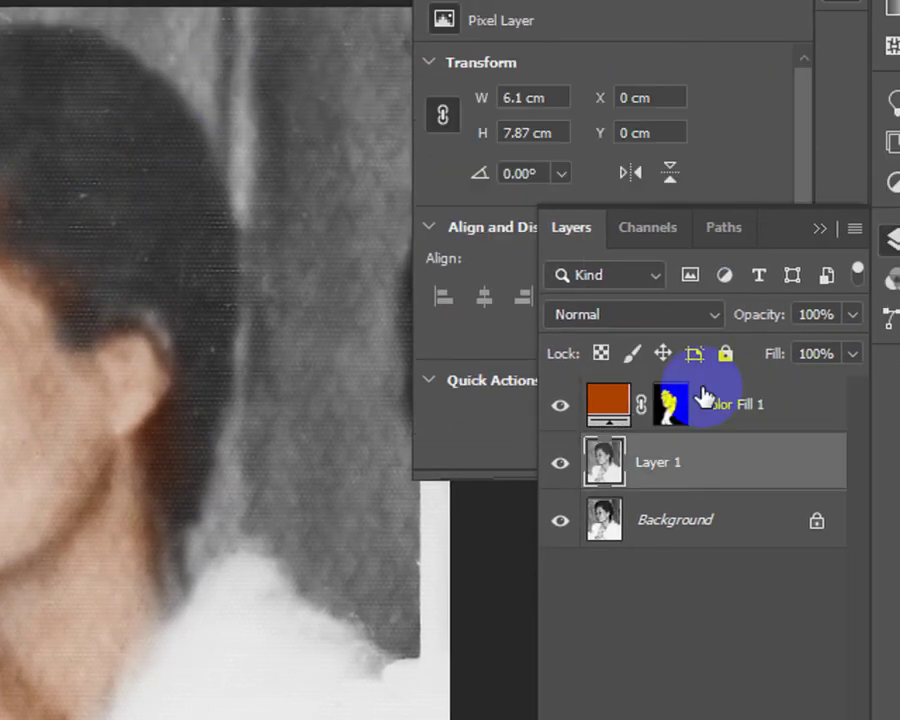
click(693, 408)
click(664, 465)
click(690, 404)
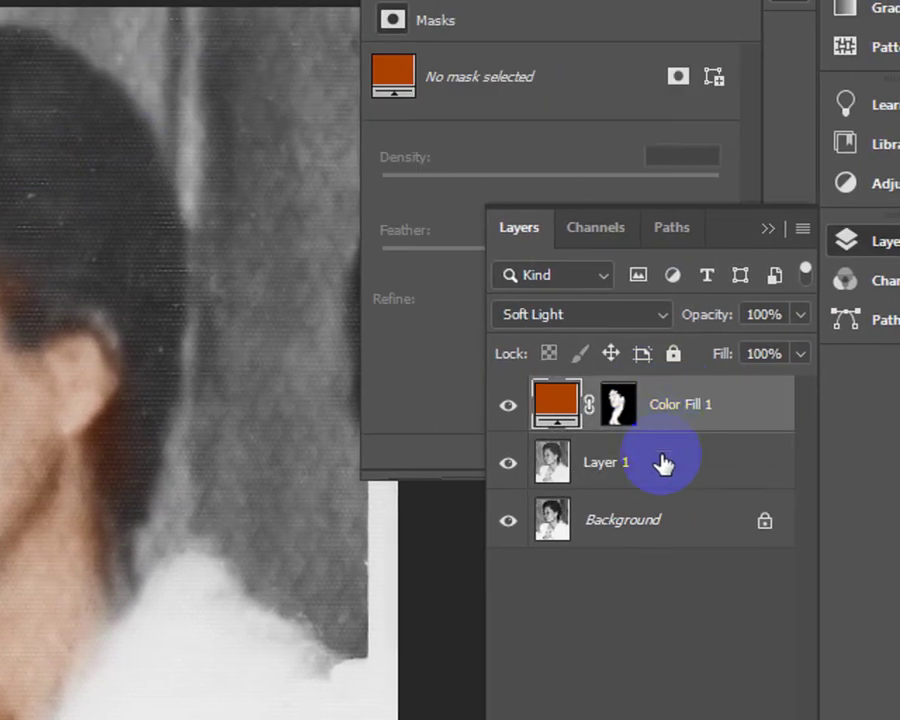
click(660, 462)
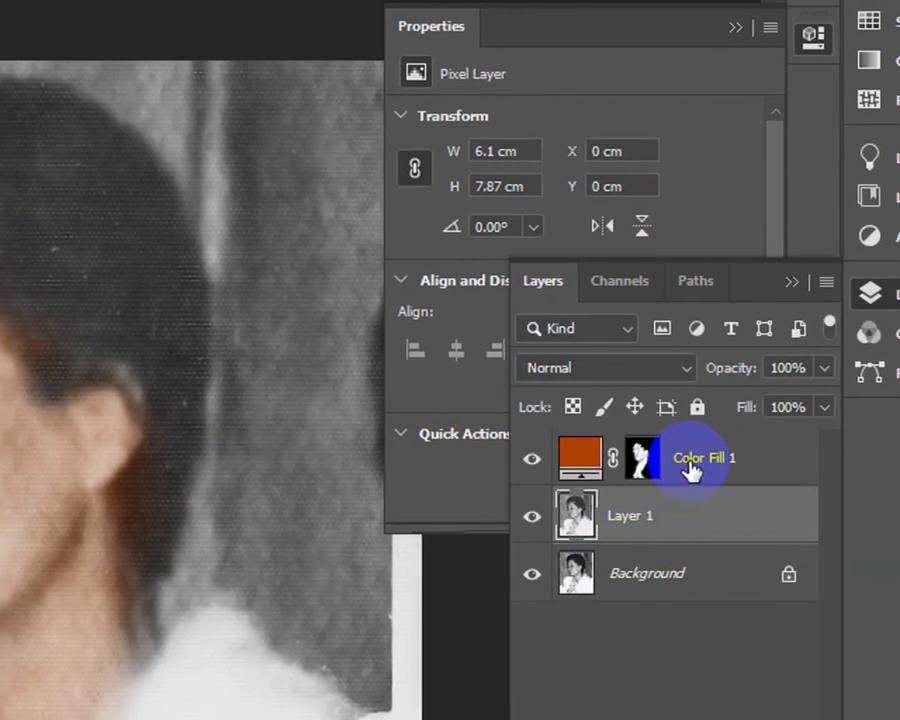
click(668, 492)
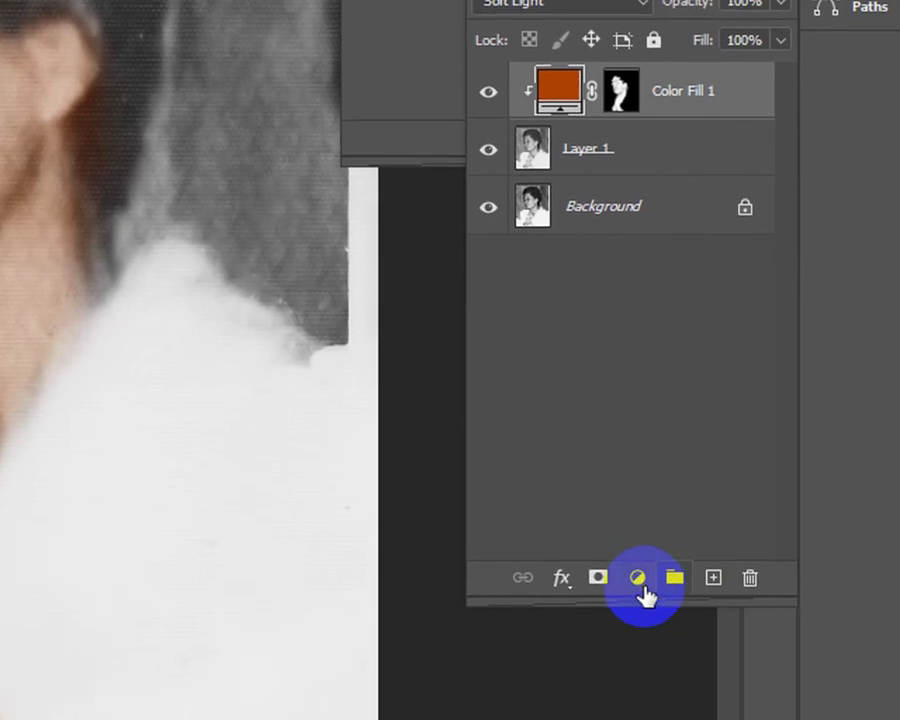
- Add a near-black (0a0909) Solid Color fill layer, Color Fill 2, blended in Soft Light
click(636, 578)
click(662, 60)
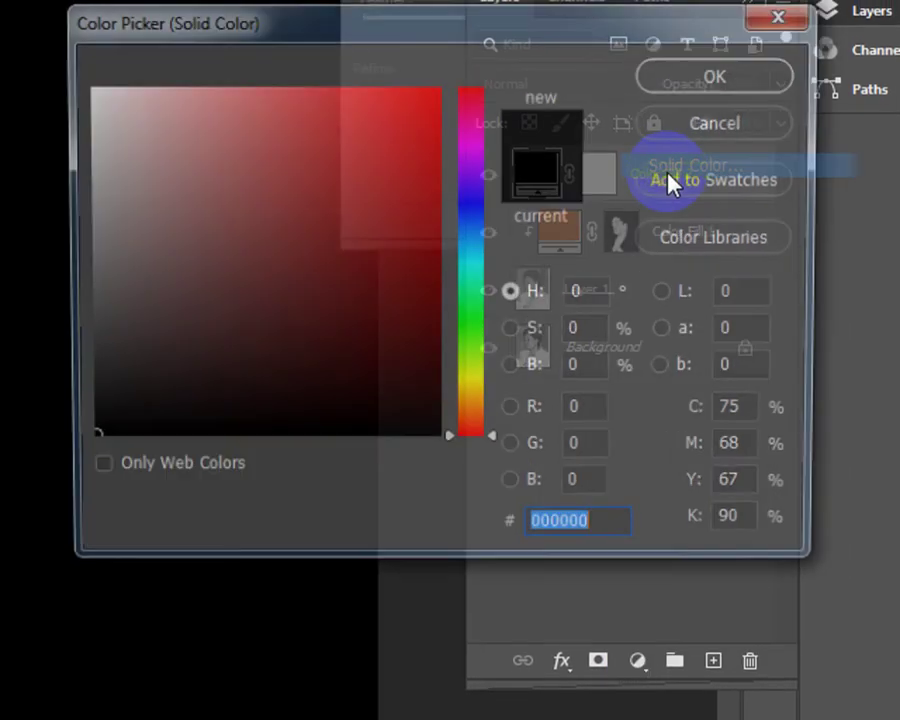
mouse_move(186, 438)
mouse_down()
mouse_move(222, 399)
mouse_move(241, 426)
mouse_up()
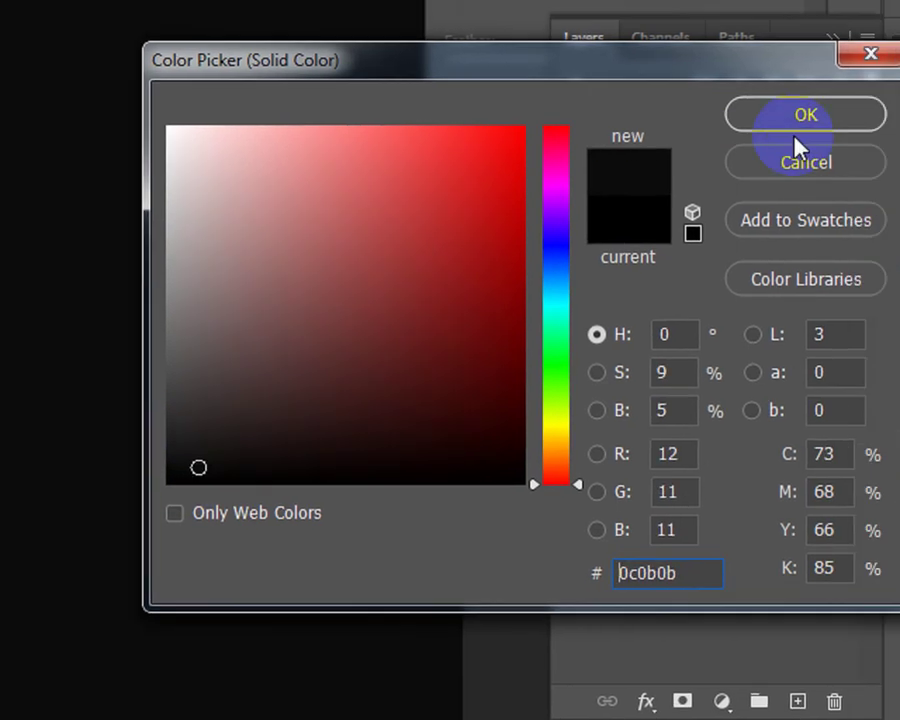
click(859, 85)
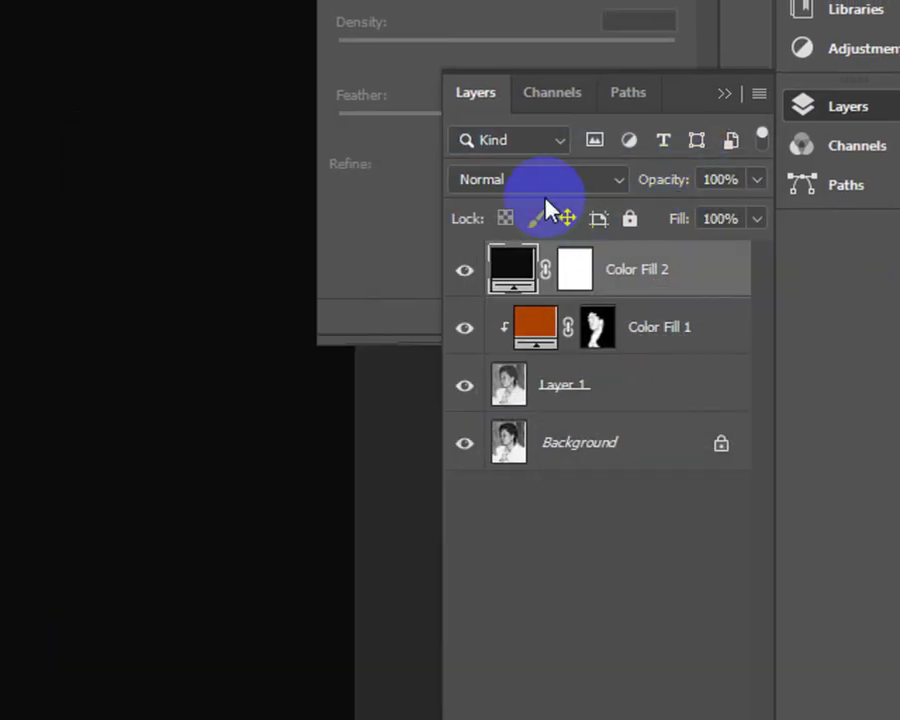
click(541, 182)
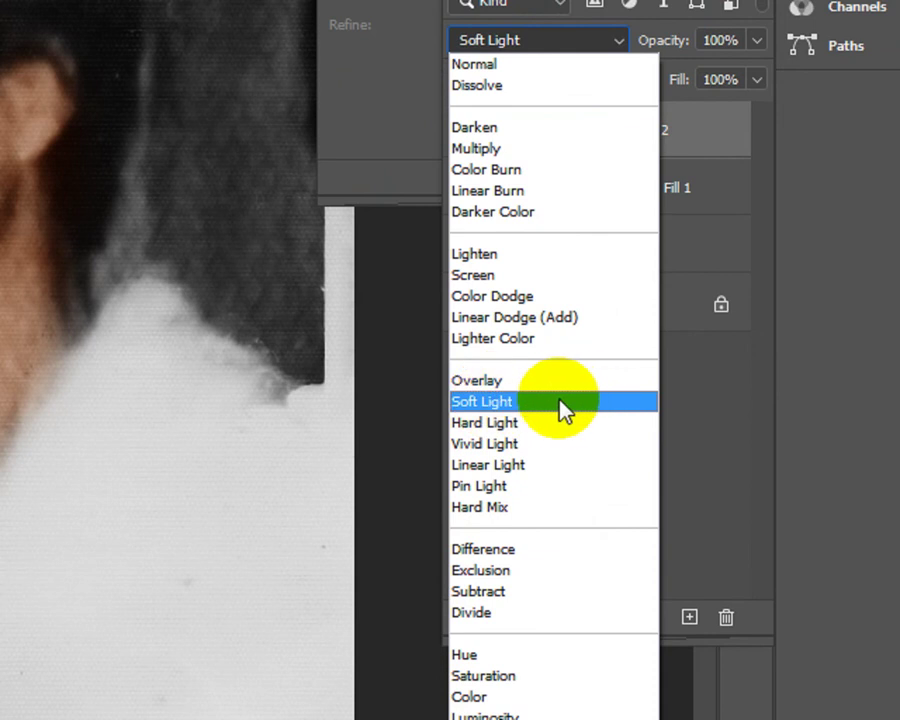
click(567, 403)
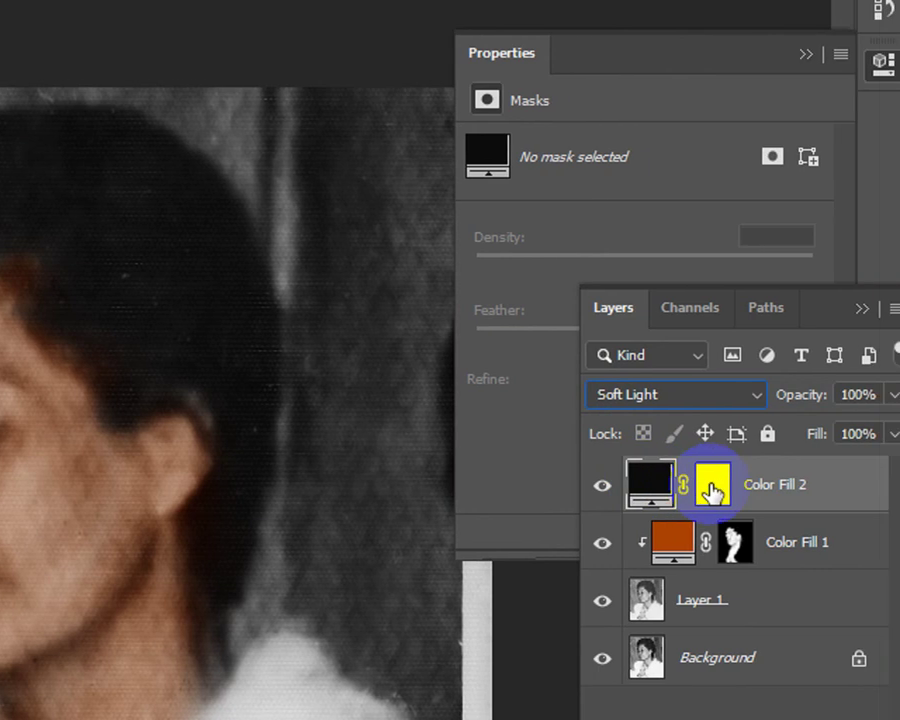
click(684, 490)
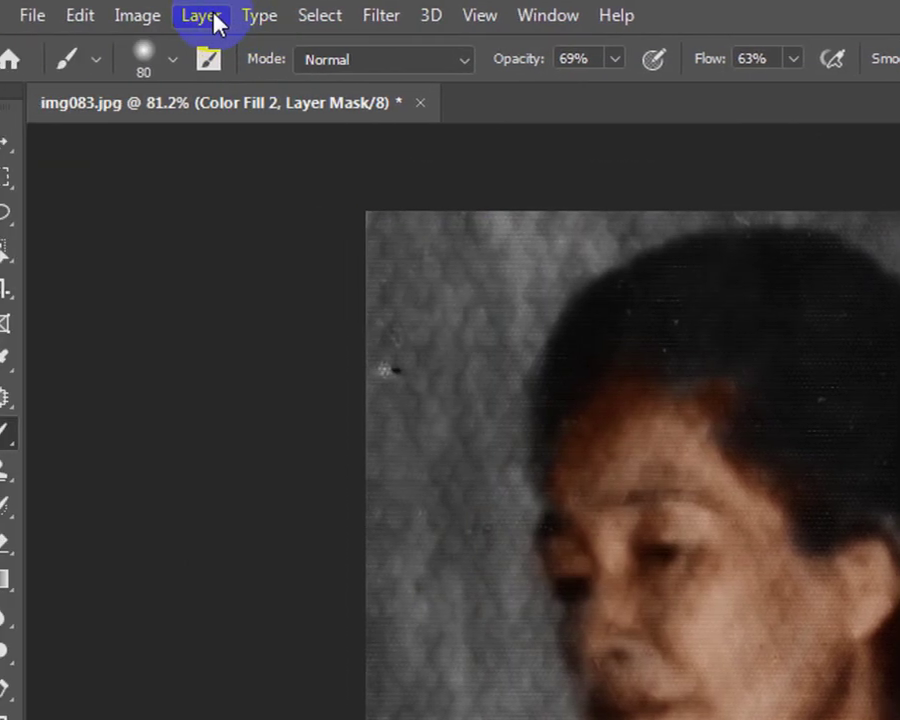
- Invert Color Fill 2's mask and paint white over the hair so the dark tint shows only there
click(213, 17)
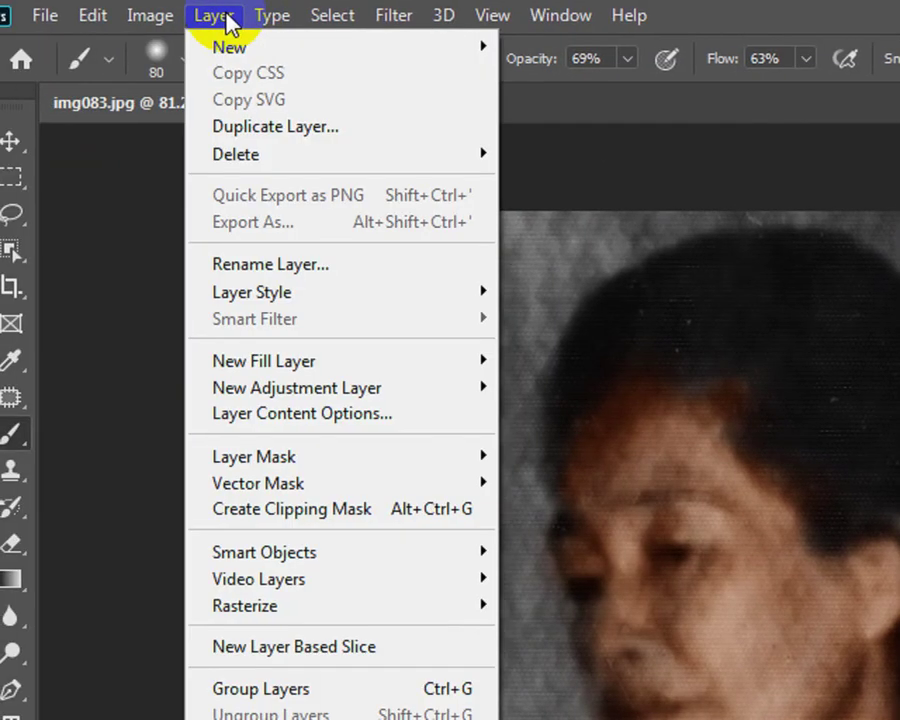
mouse_move(212, 89)
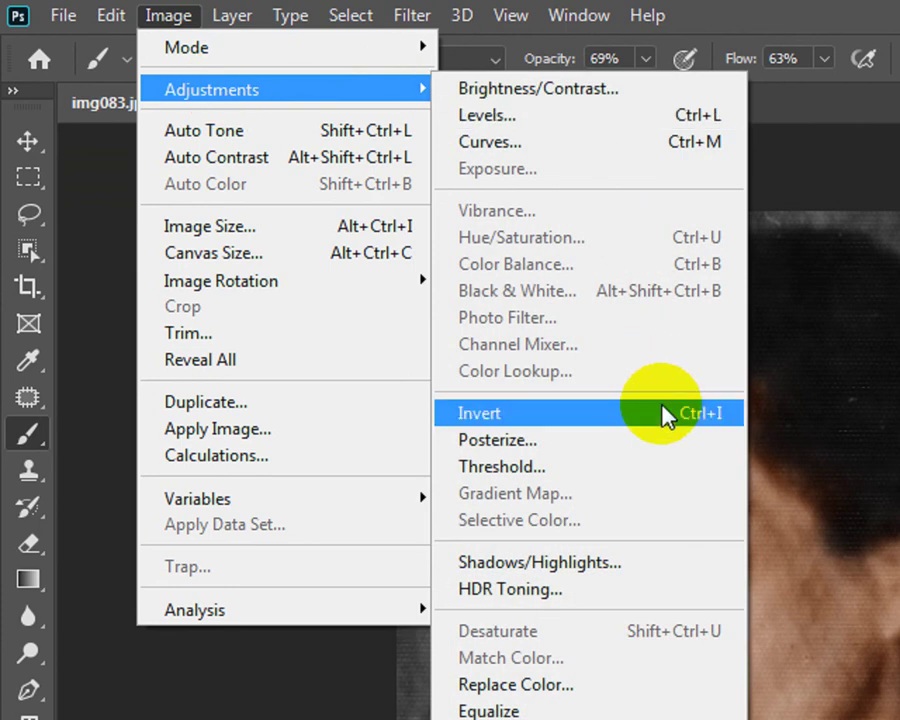
click(665, 413)
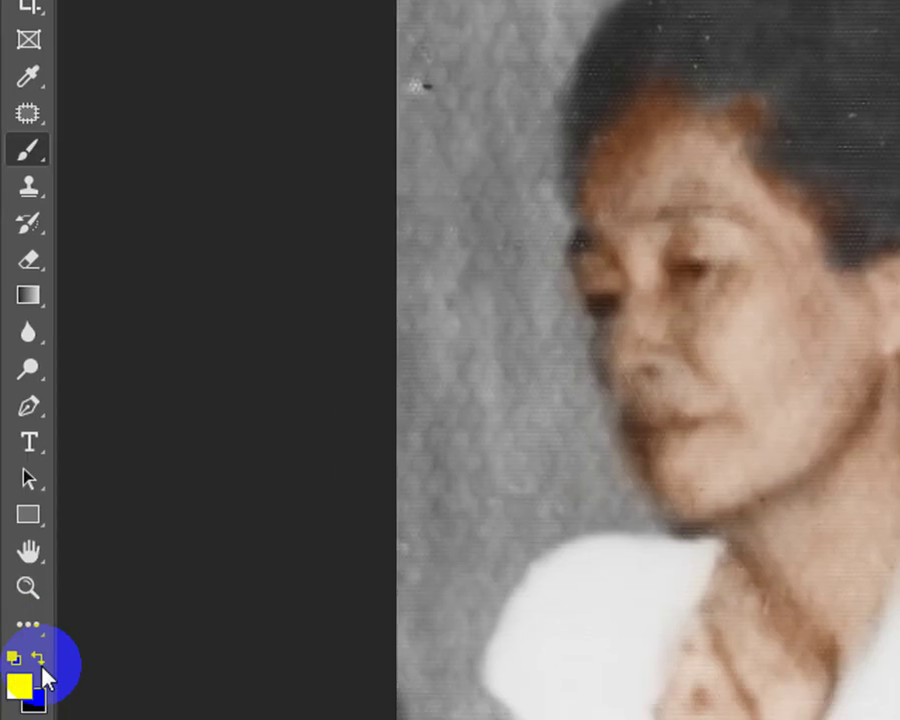
click(14, 662)
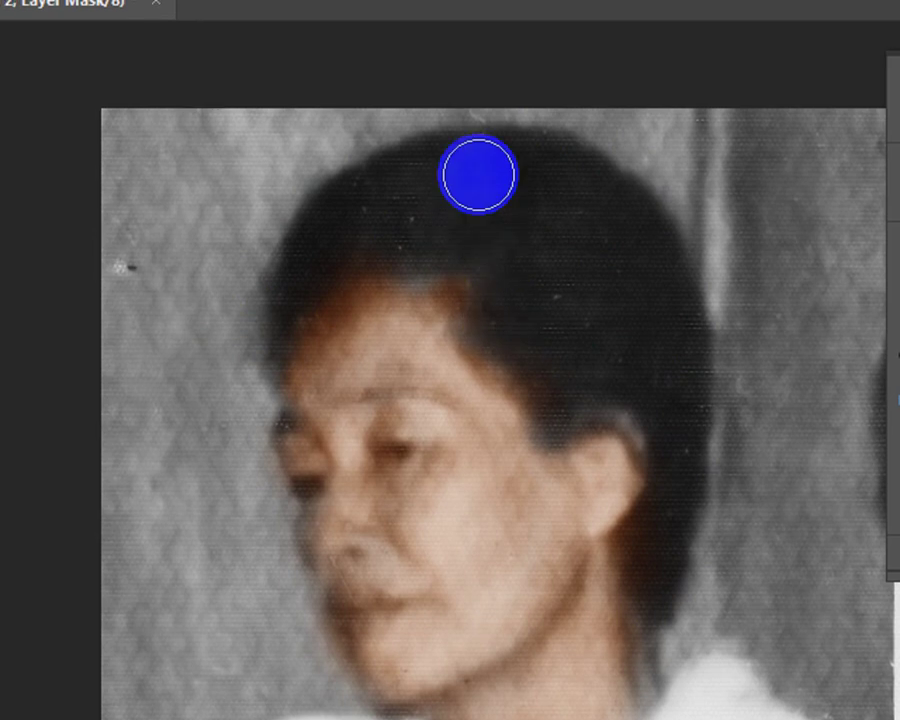
drag(474, 199, 470, 165)
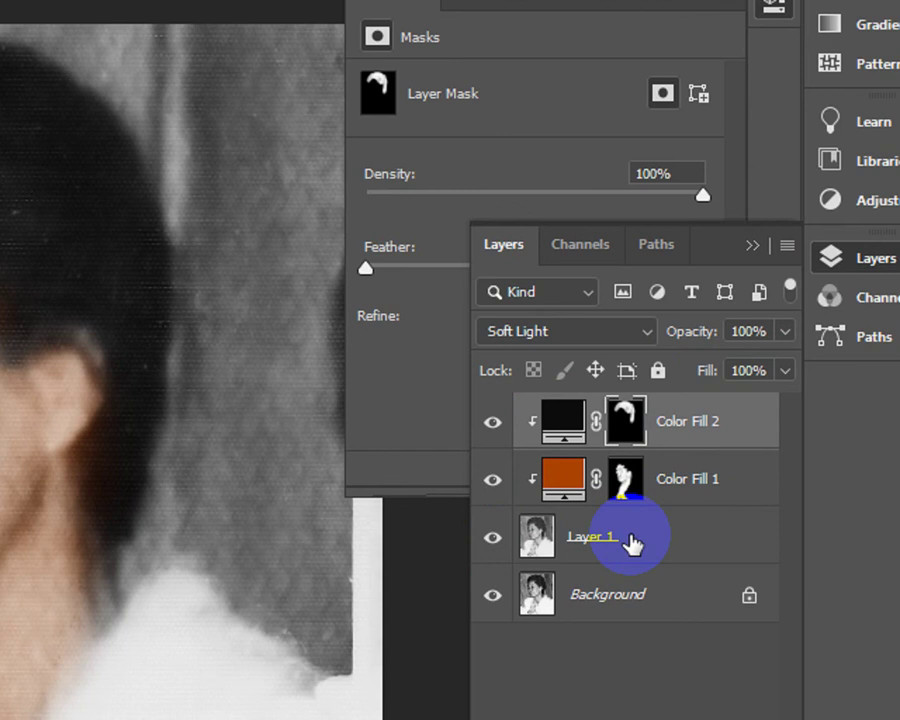
- Group Layer 1 and both fill layers into Group 1, then toggle its visibility to compare before/after
shift+click(631, 541)
key(ctrl+g)
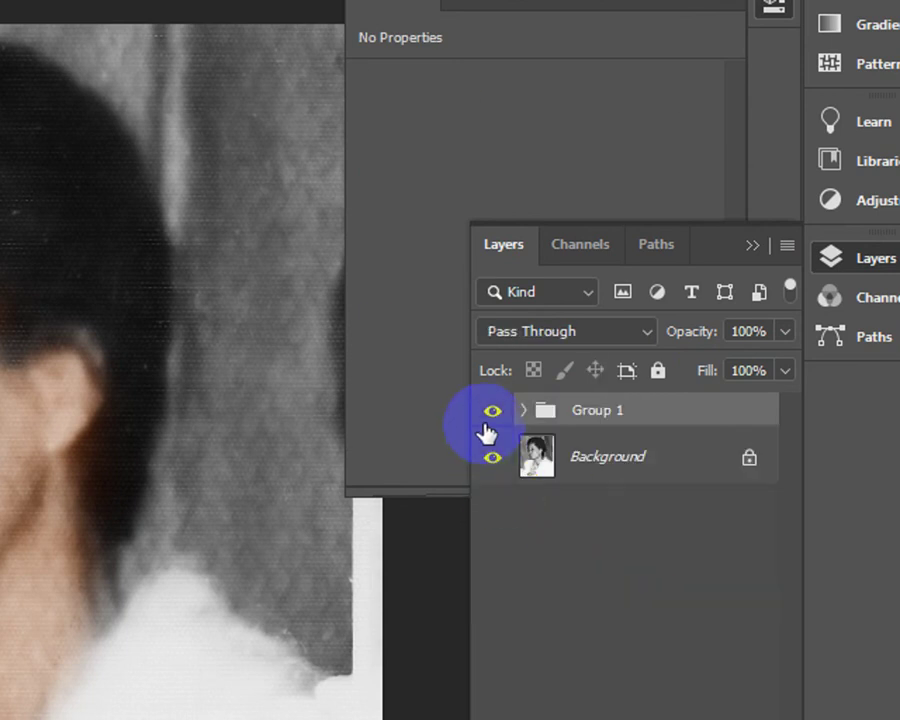
click(492, 412)
click(494, 412)
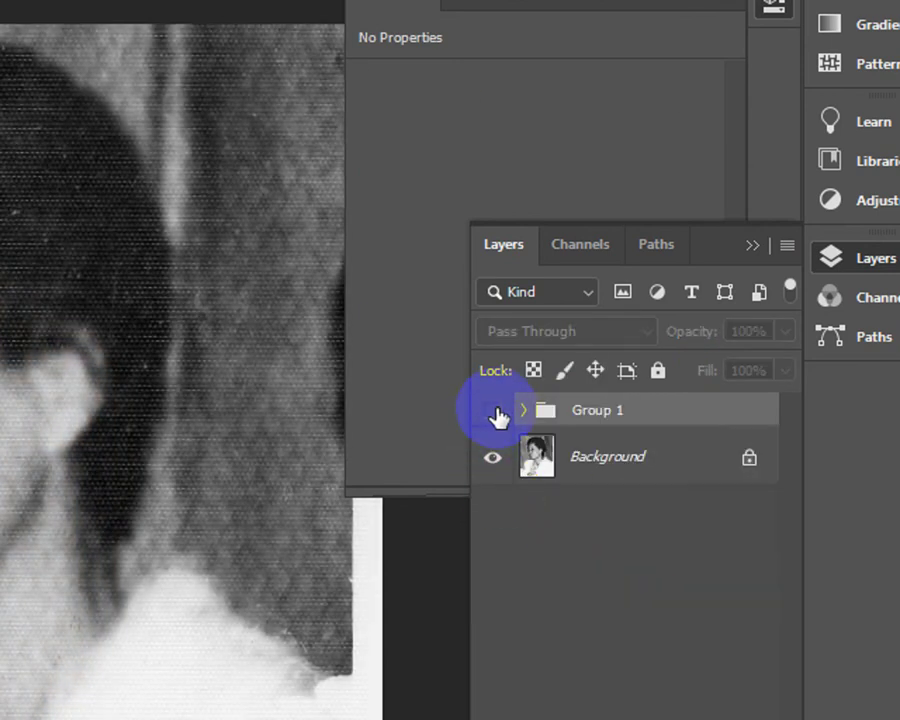
click(494, 412)
click(494, 412)
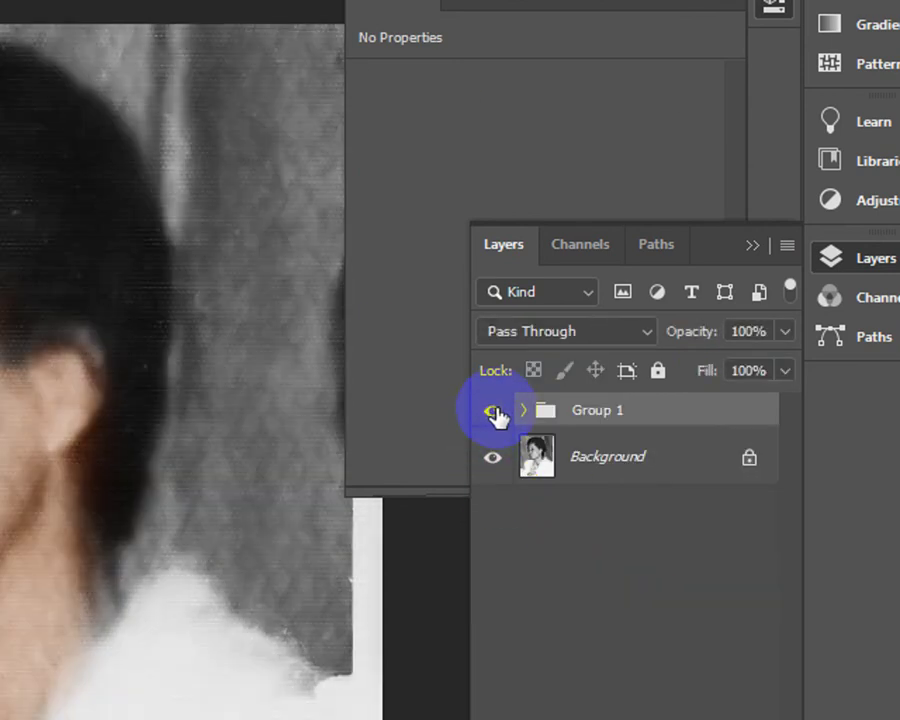